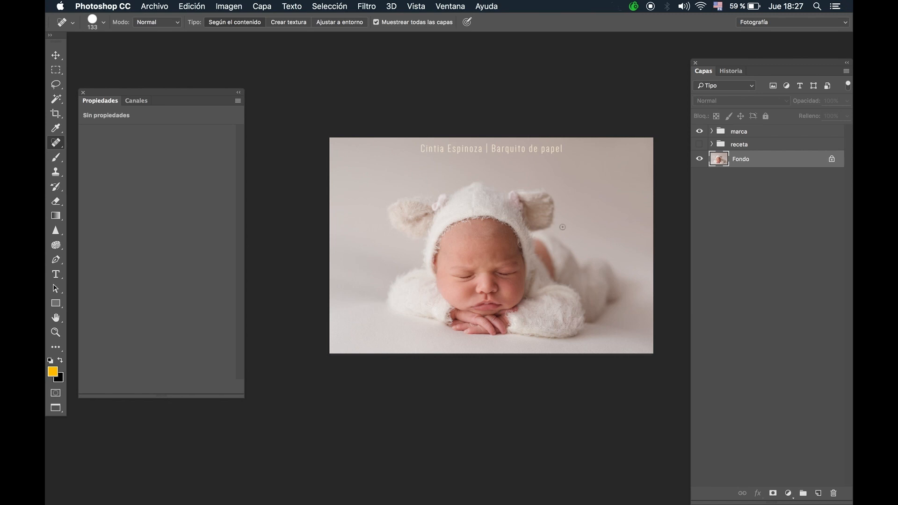
Examine the skin on the baby's forehead and face up close and in the full photo
drag(579, 241, 591, 243)
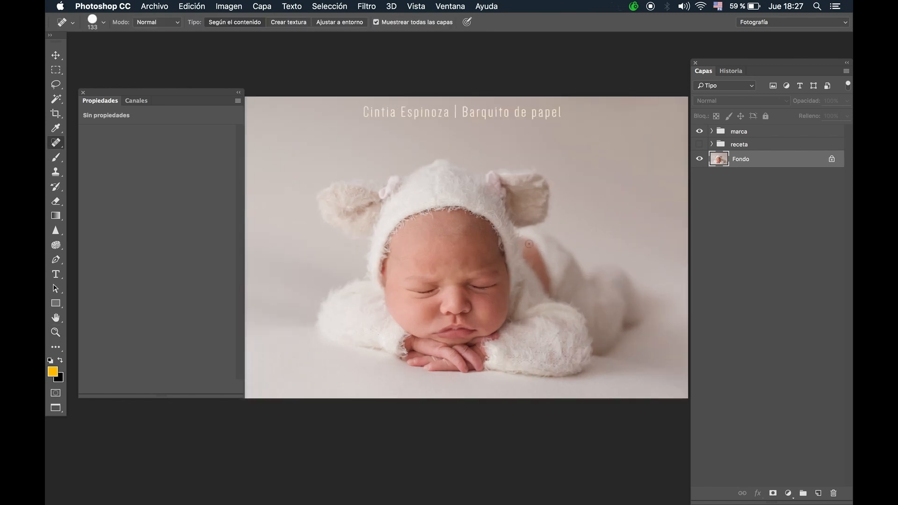
drag(526, 240, 537, 257)
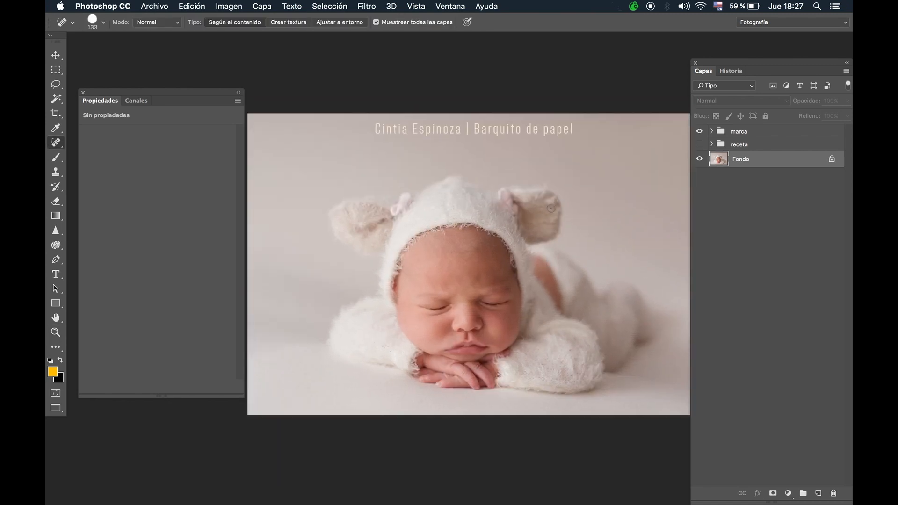
drag(543, 234, 538, 261)
key(z)
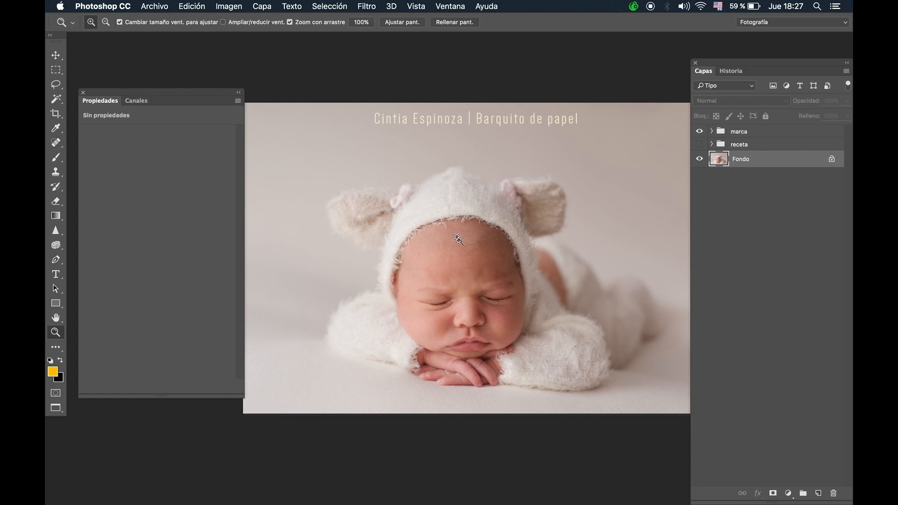
click(461, 223)
click(475, 226)
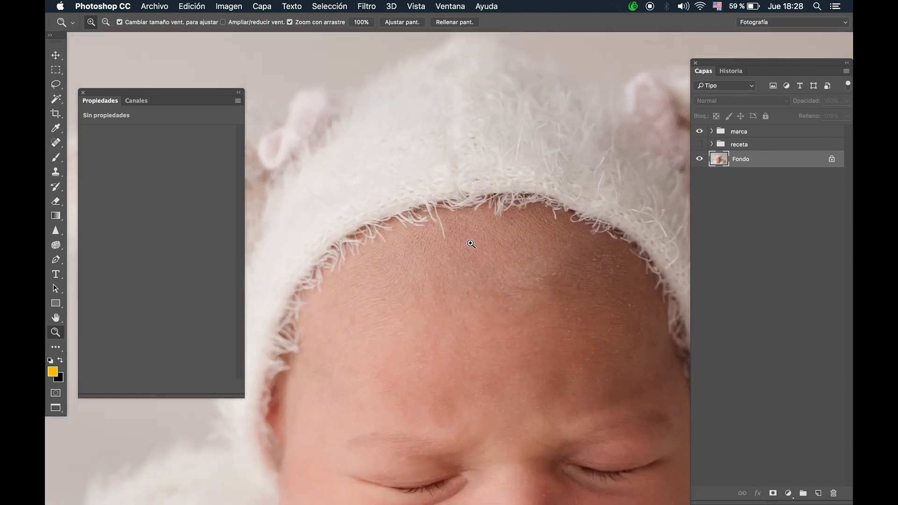
alt+click(470, 242)
alt+click(504, 341)
key(j)
drag(569, 322, 531, 279)
key(z)
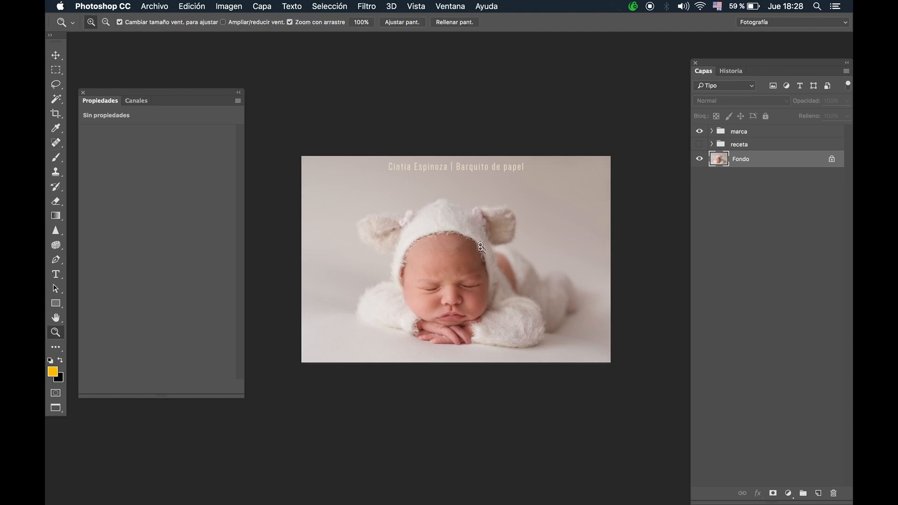
key(j)
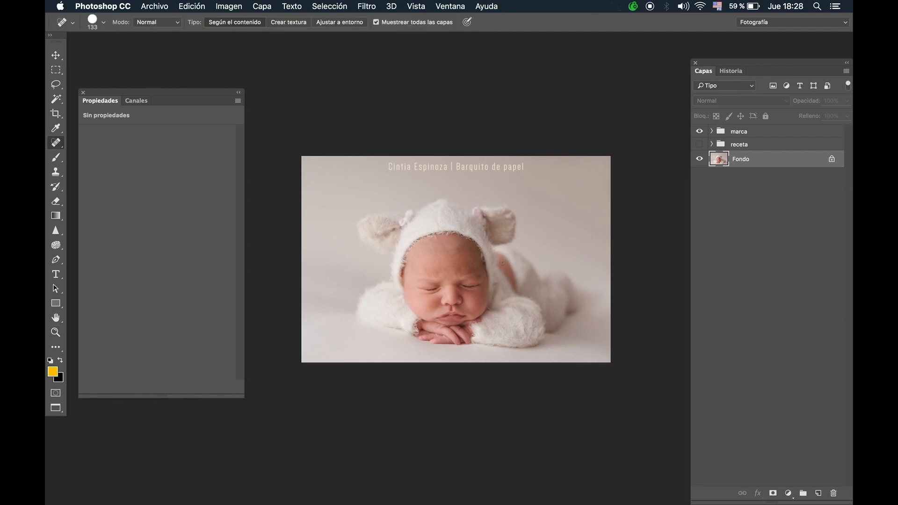
key(z)
click(442, 243)
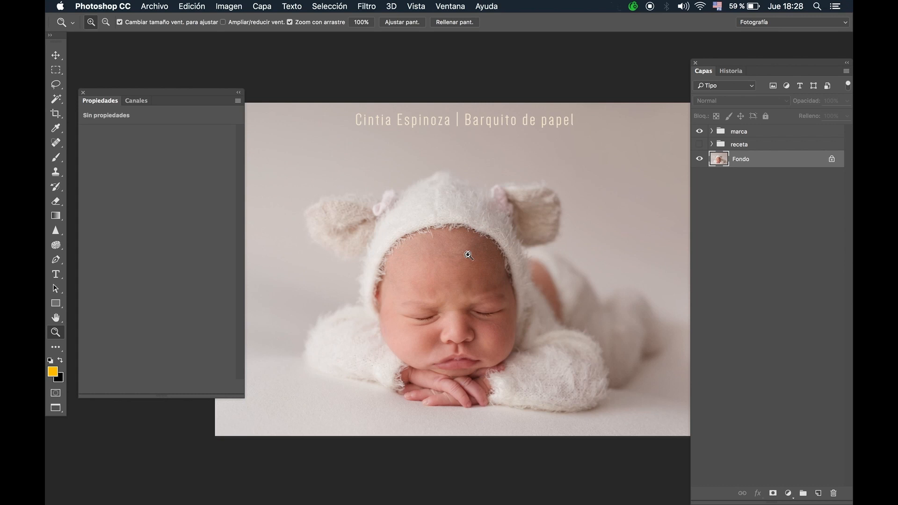
alt+click(468, 255)
key(j)
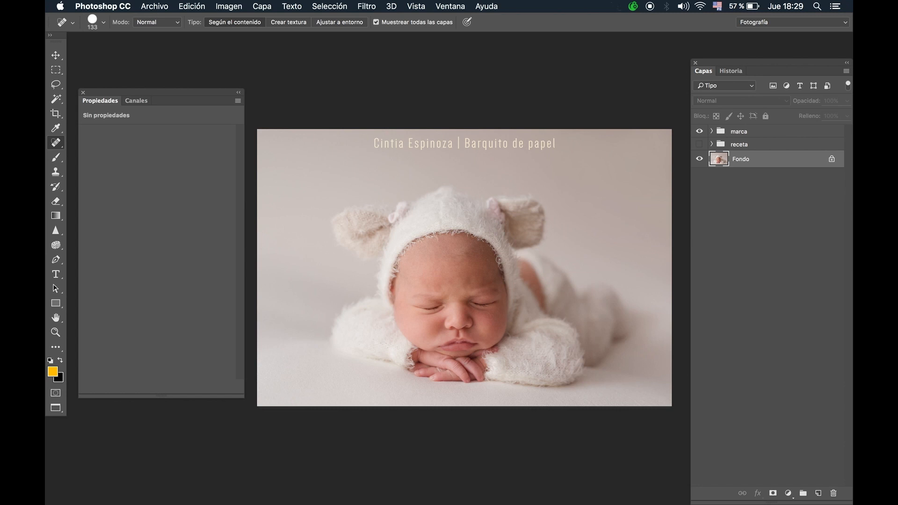
key(z)
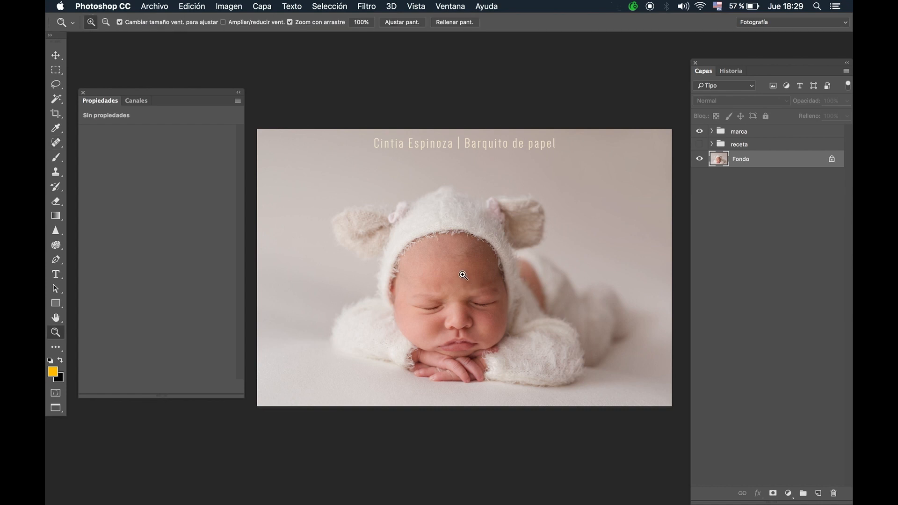
key(j)
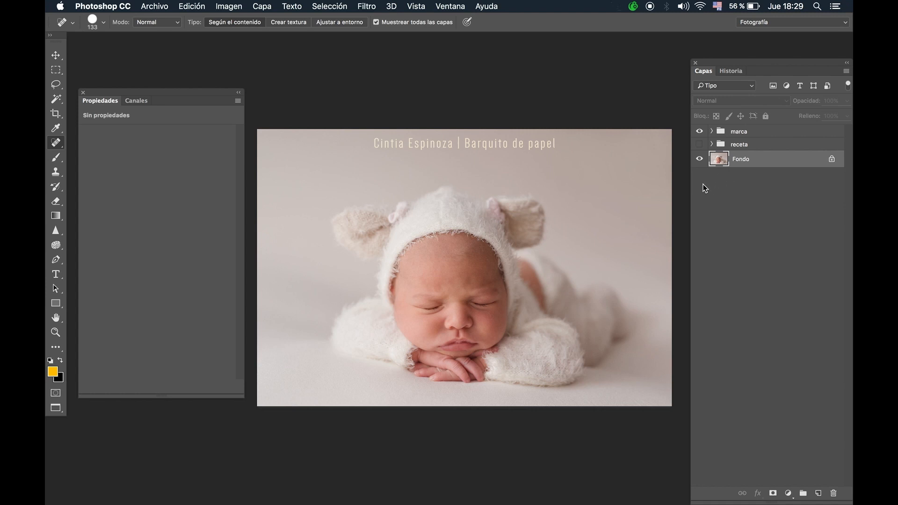
key(z)
click(505, 276)
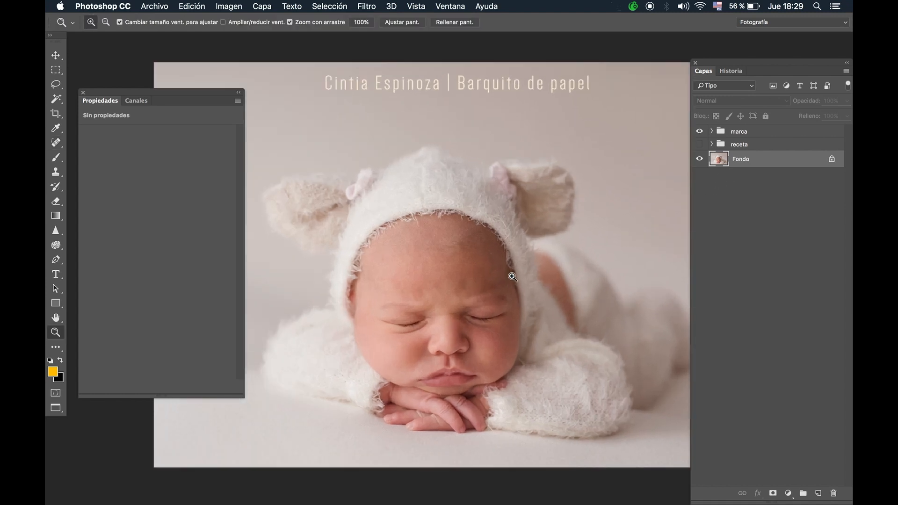
click(484, 298)
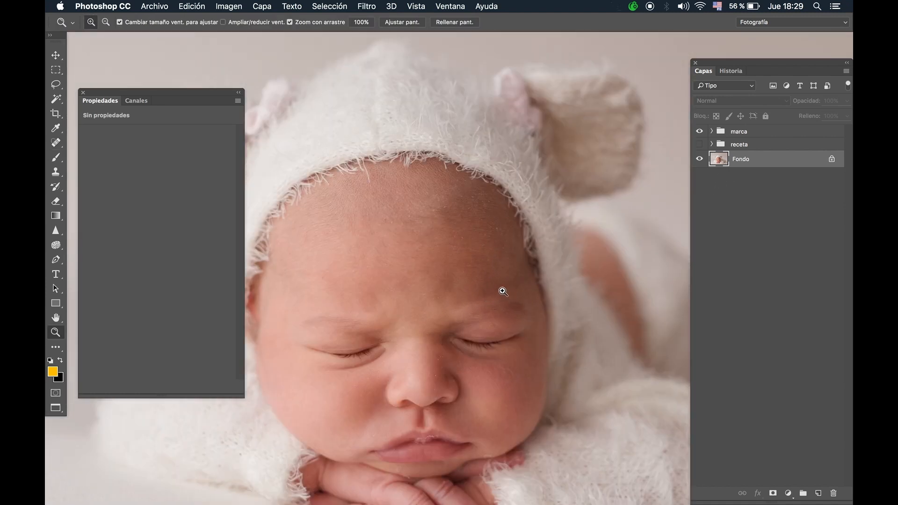
click(489, 278)
key(j)
mouse_move(436, 243)
mouse_down()
mouse_move(471, 261)
mouse_move(481, 275)
mouse_move(474, 285)
mouse_move(472, 262)
mouse_up()
key(z)
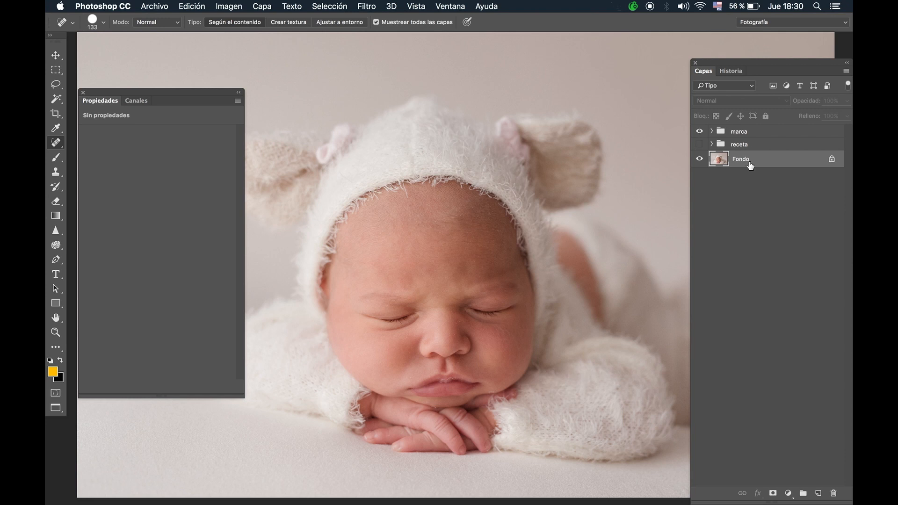
Duplicate the Fondo layer twice and name the upper copy "textura"
drag(750, 164, 818, 492)
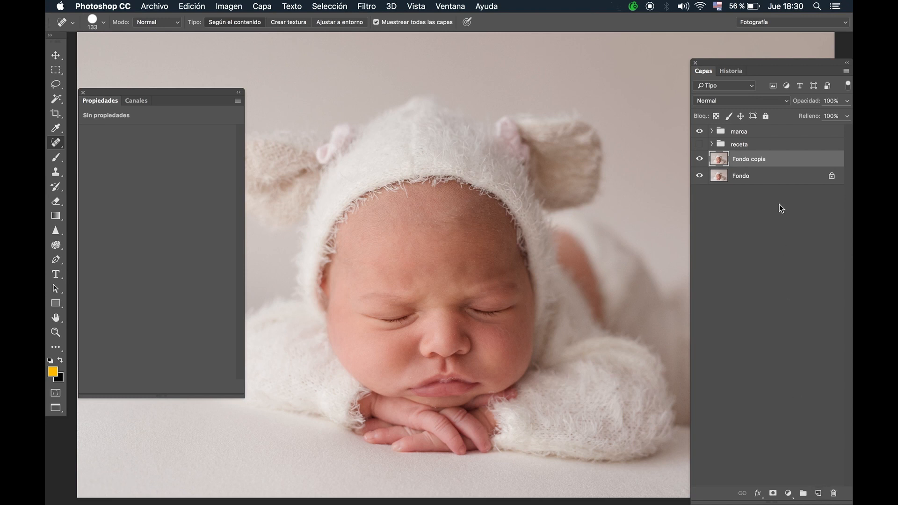
drag(761, 161, 817, 493)
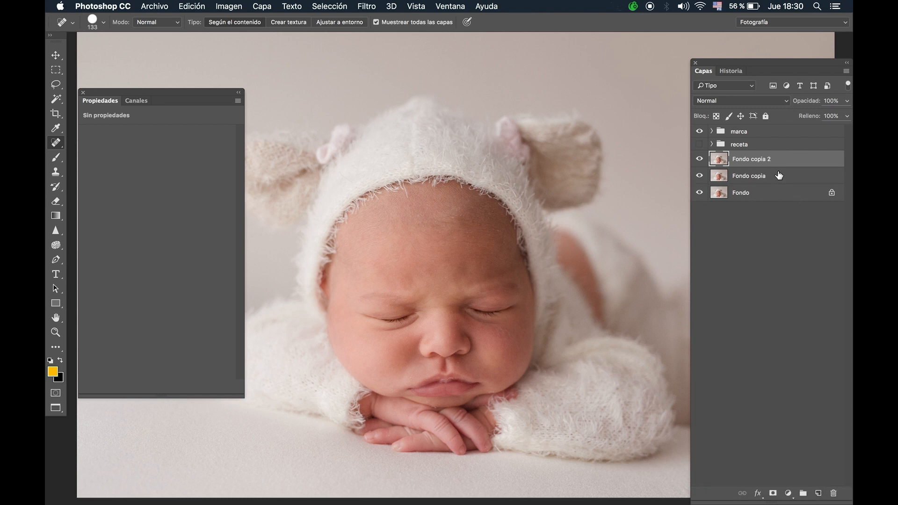
double_click(746, 160)
text(Text)
key(BackSpace)
key(BackSpace)
key(BackSpace)
key(BackSpace)
text(textura)
key(Return)
Rename the lower copy of the background layer "color"
double_click(742, 175)
text(color)
key(Return)
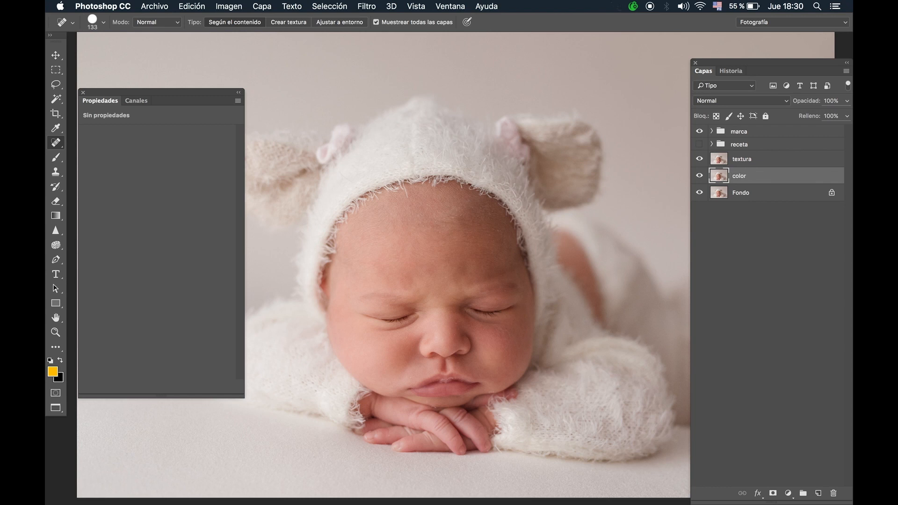
Group the textura and color layers, name the group "Separacion de frecuencias" and expand it
shift+click(756, 162)
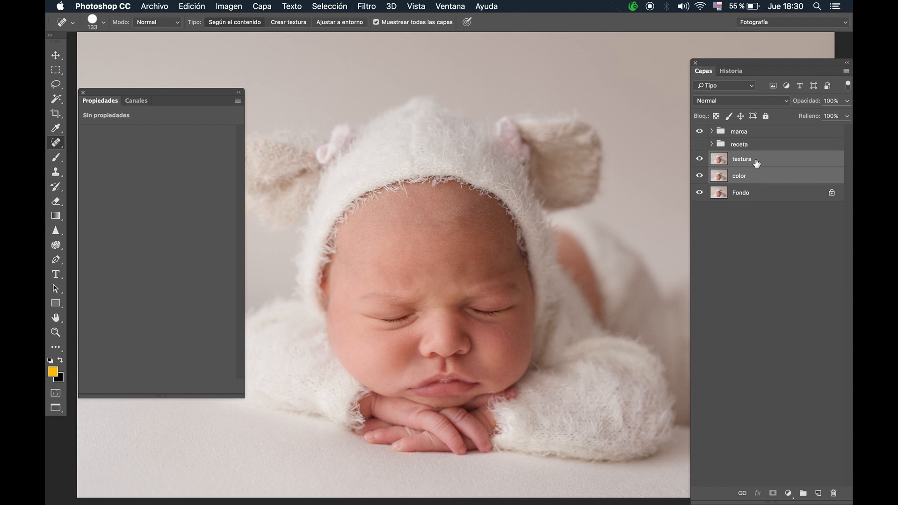
key(super+g)
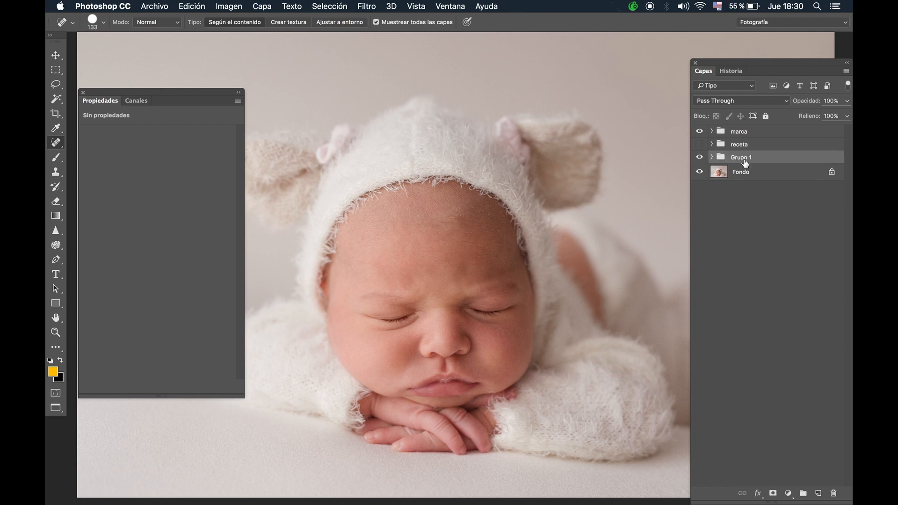
double_click(742, 158)
text(Separacion de frecuencias)
key(Return)
click(711, 157)
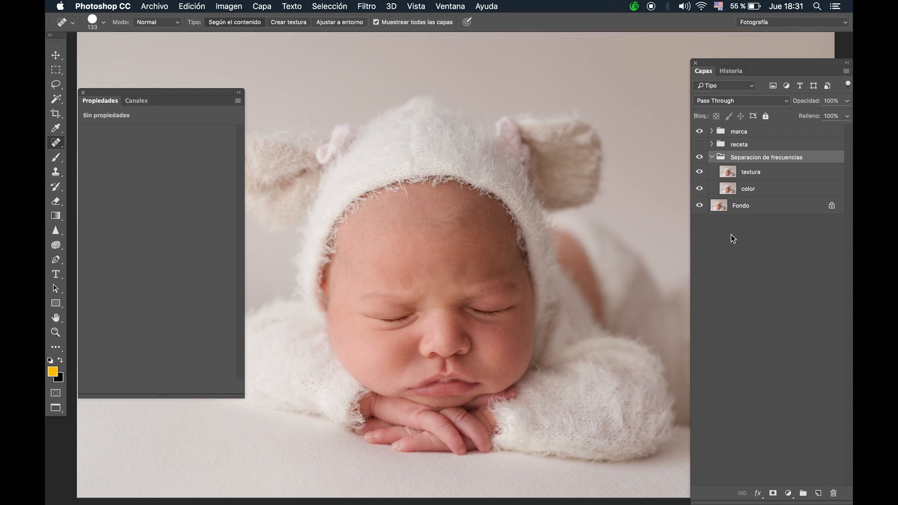
Hide the textura layer inside the Separacion de frecuencias group
click(750, 173)
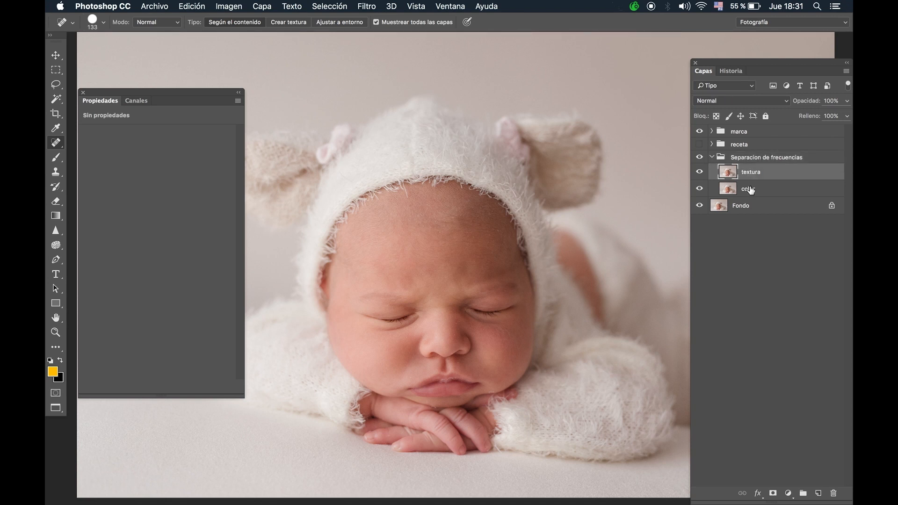
click(750, 189)
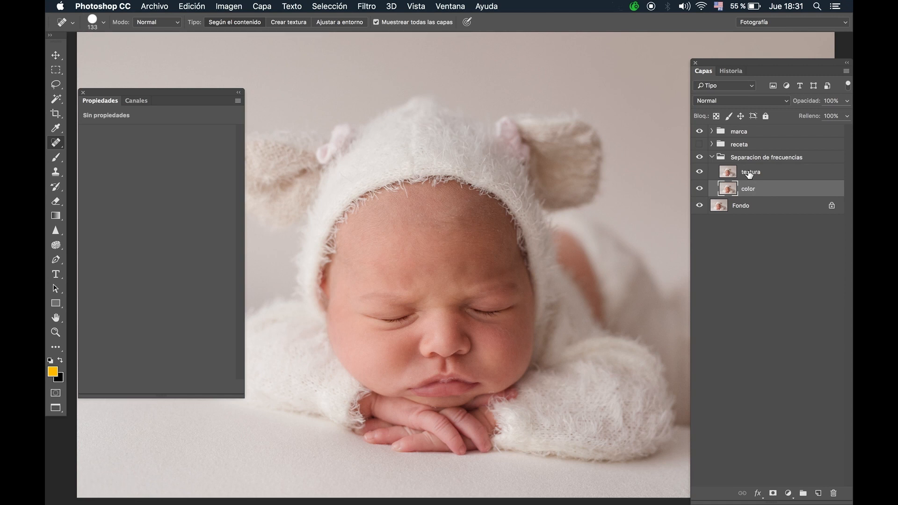
click(750, 174)
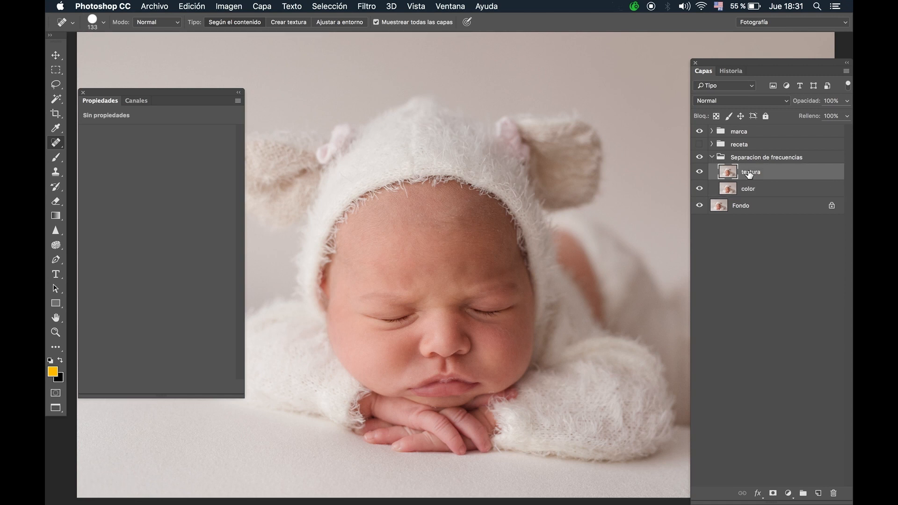
click(700, 173)
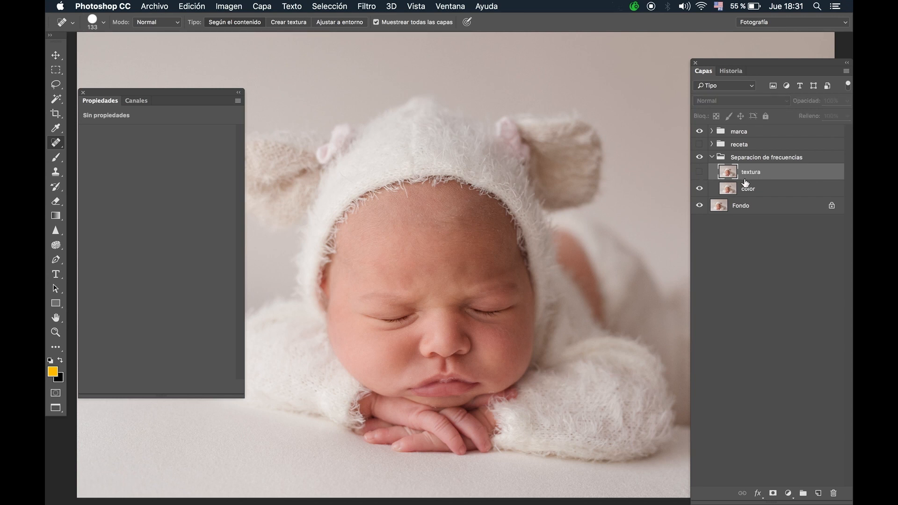
Open the Mediana noise filter for the color layer and try a radius of 3 pixels
scroll(494, 266, up, 2)
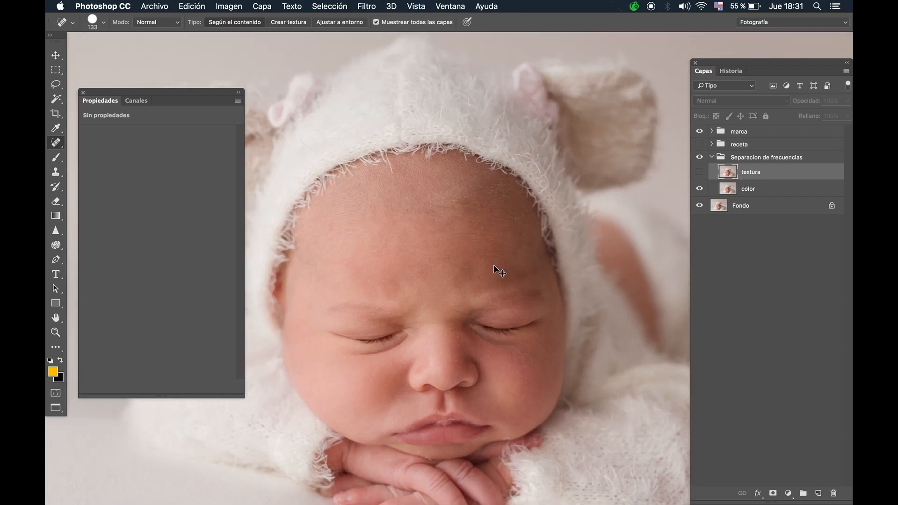
scroll(494, 265, down, 2)
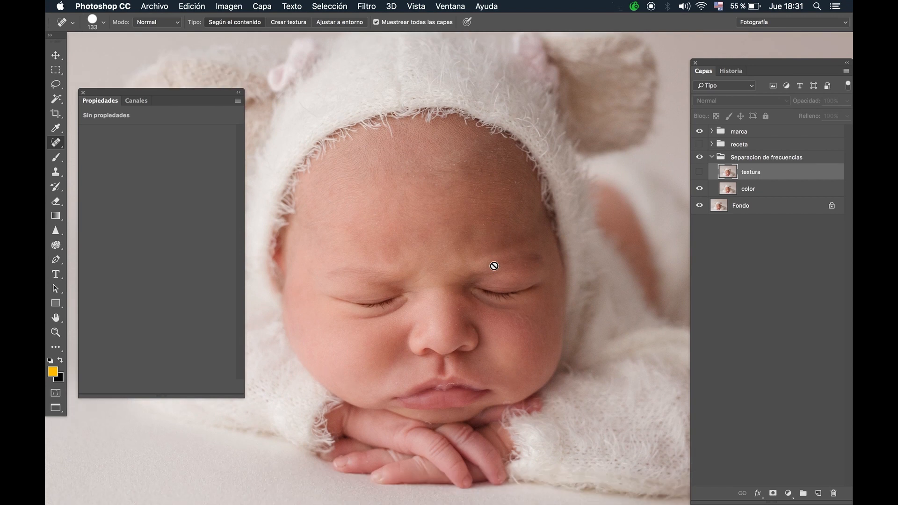
click(746, 189)
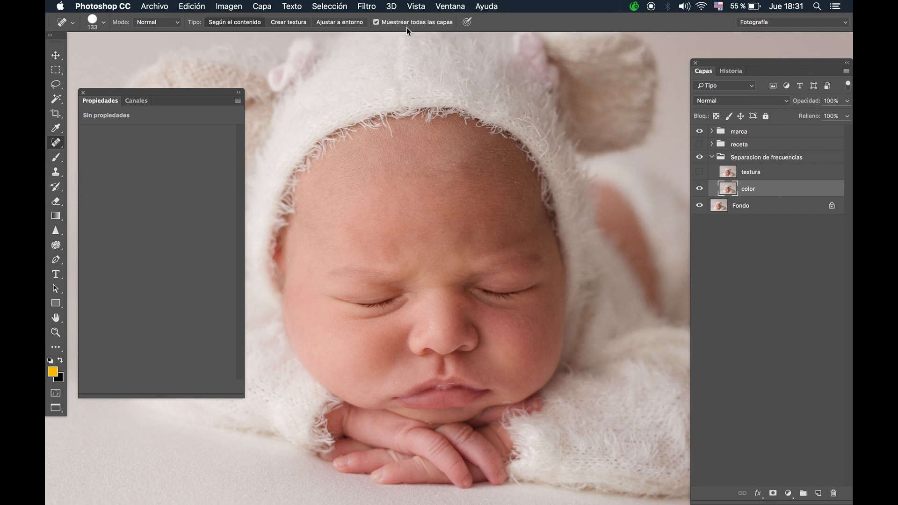
click(374, 10)
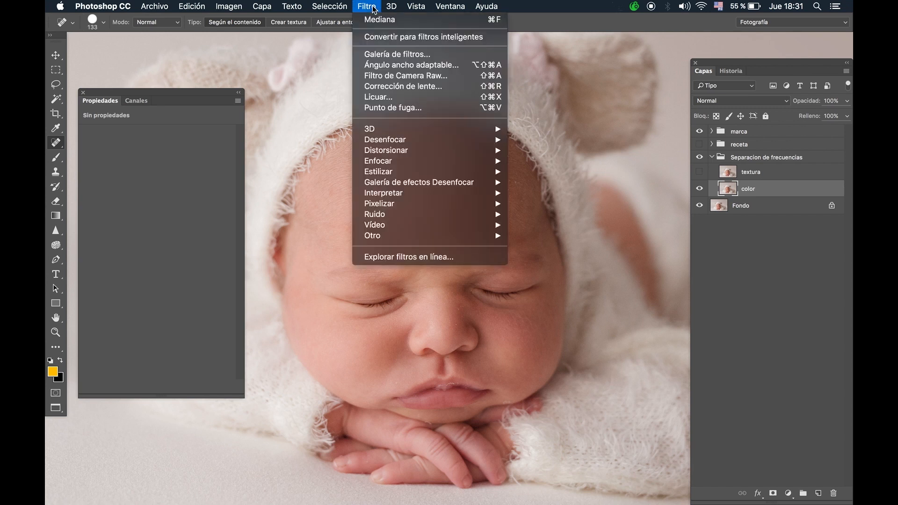
mouse_move(383, 163)
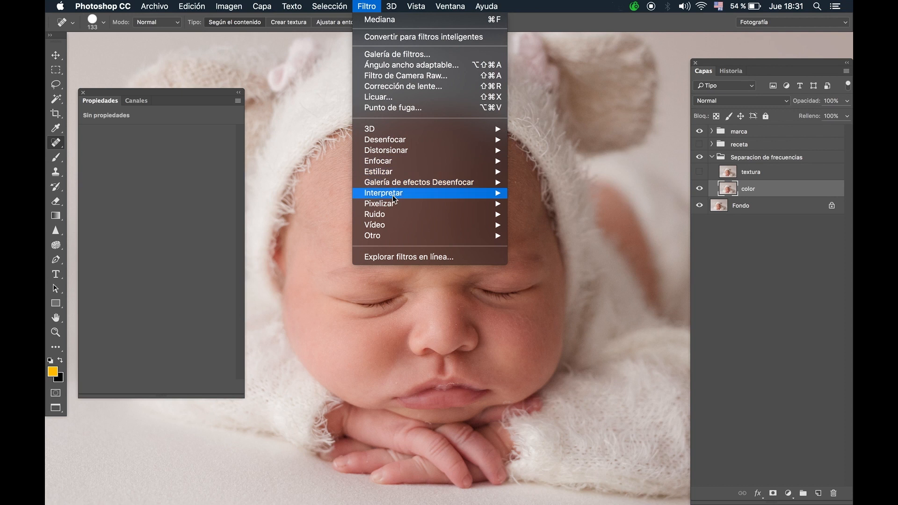
mouse_move(395, 214)
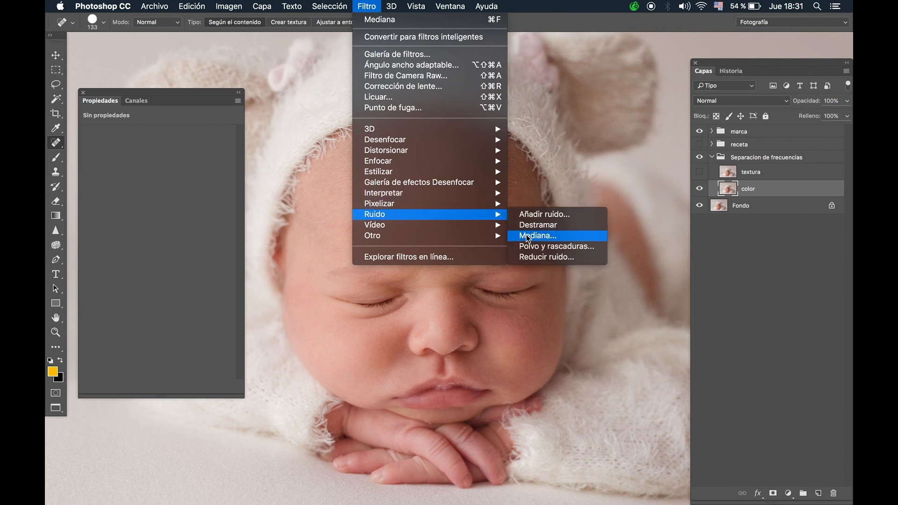
click(526, 237)
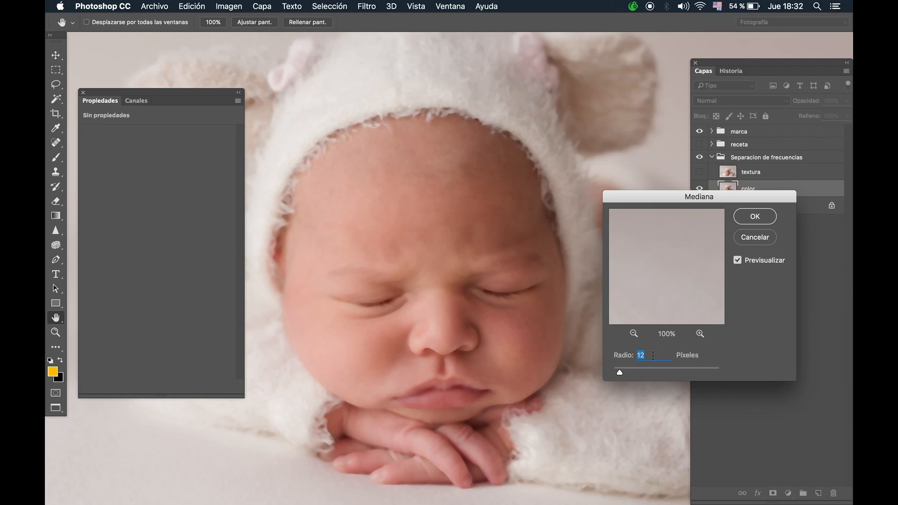
text(3)
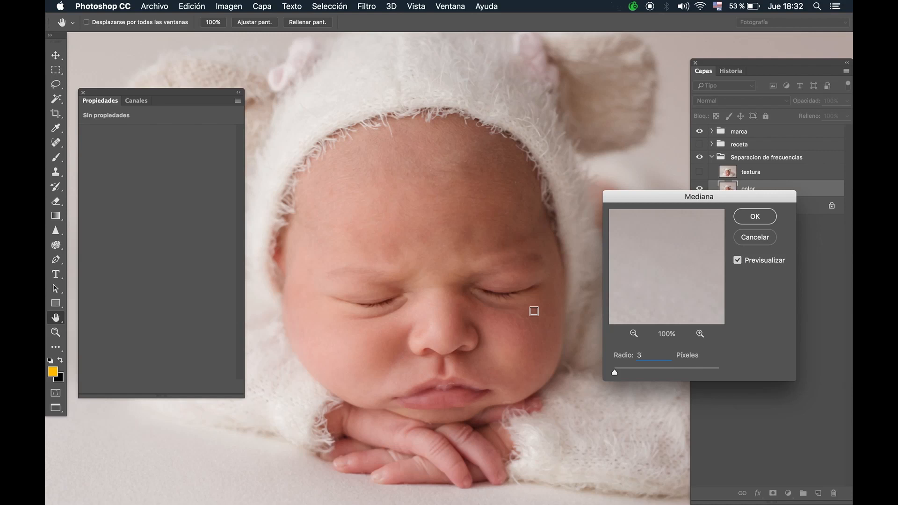
Apply the Mediana filter with a radius of 15 pixels, and hide and reshow the color layer to compare the effect
double_click(646, 351)
text(15)
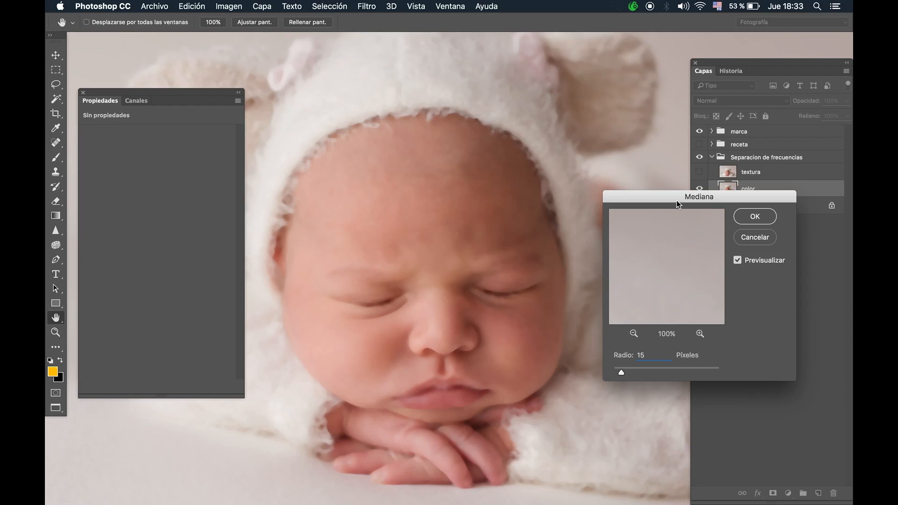
drag(676, 201, 664, 176)
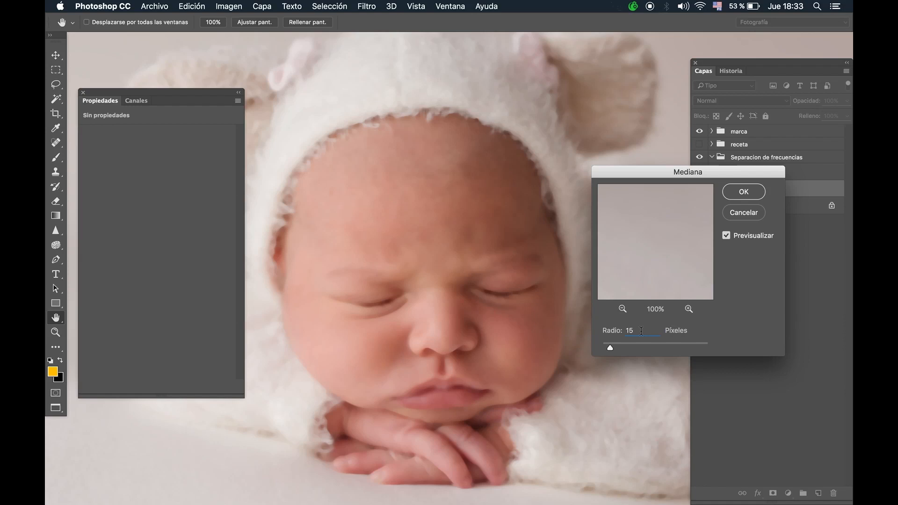
click(744, 192)
key(j)
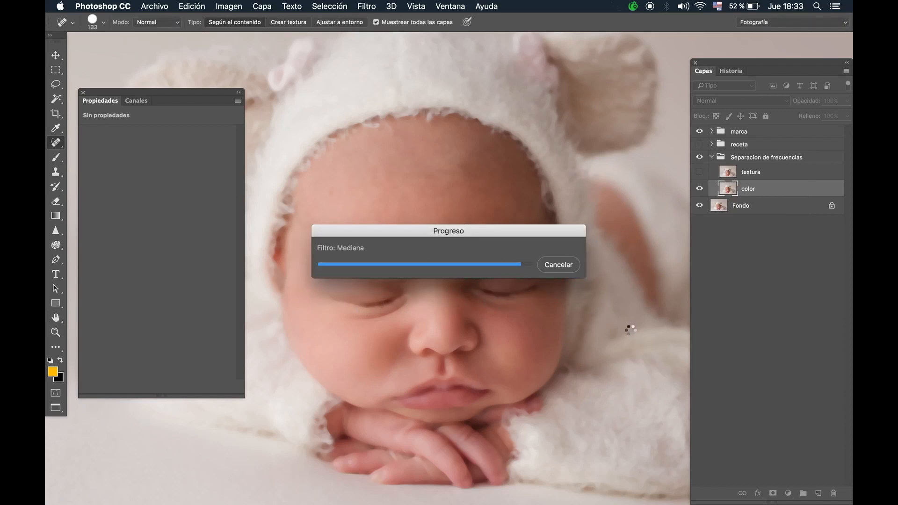
click(700, 189)
click(700, 189)
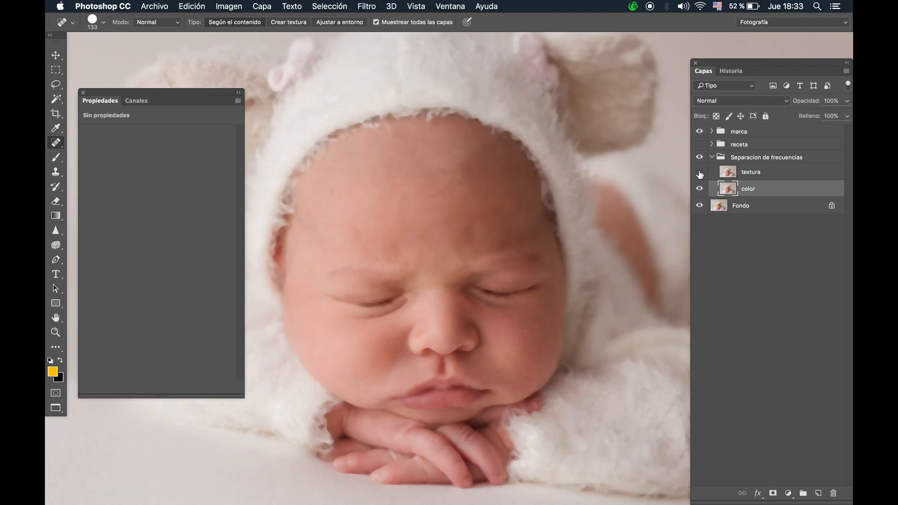
Show the textura layer and use Aplicar imagen on it with the color layer as source, Restar blending, scale 2 and offset 128
click(700, 173)
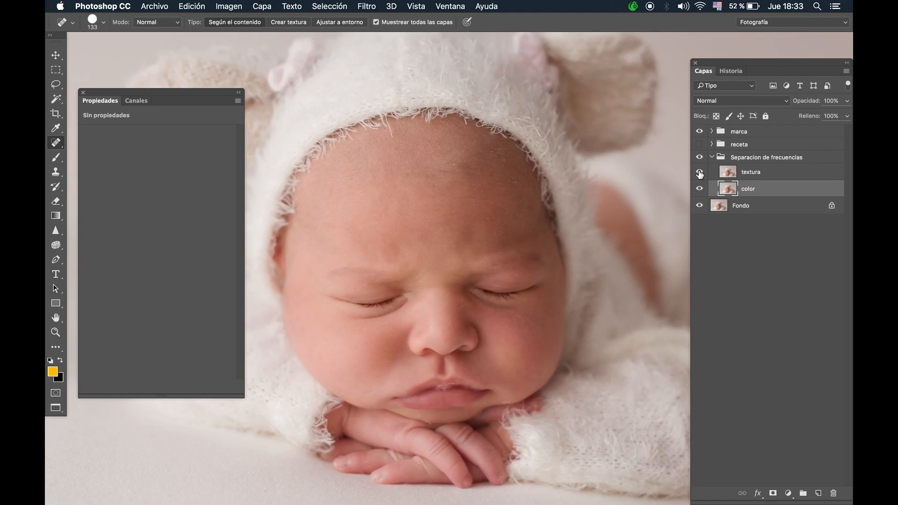
click(757, 175)
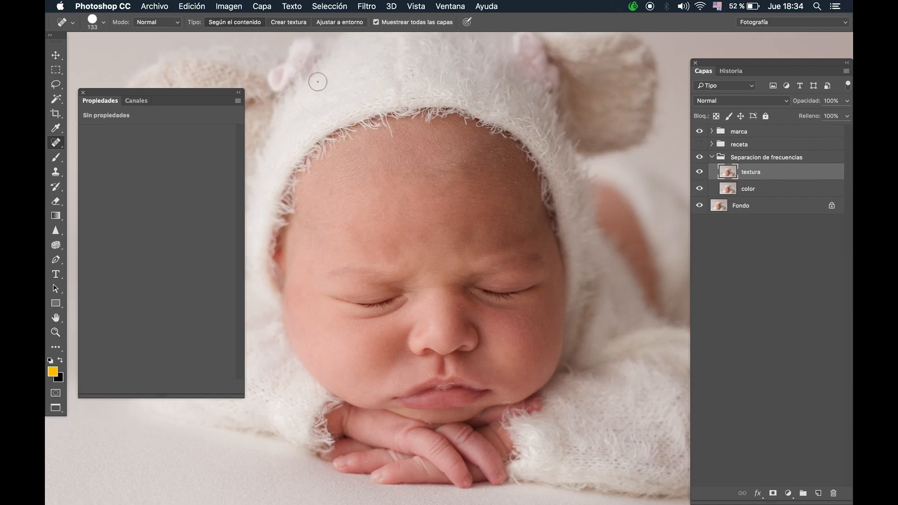
click(229, 9)
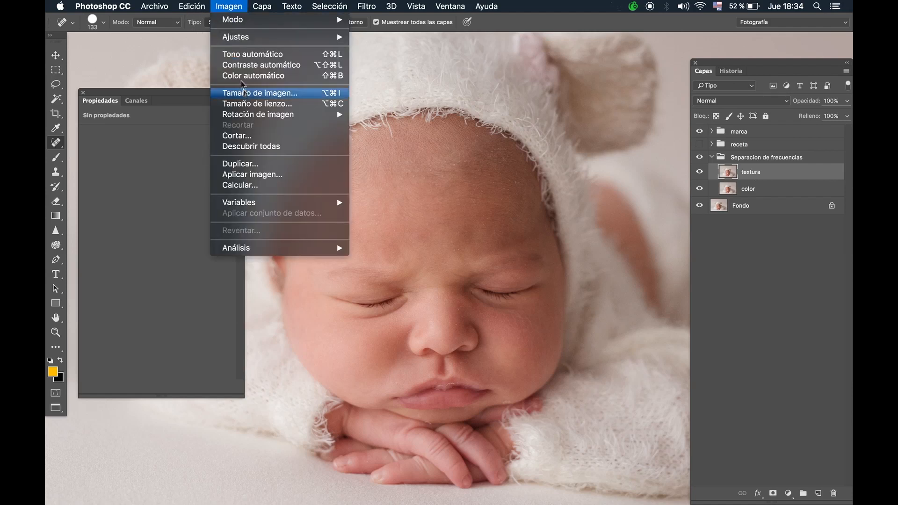
click(238, 177)
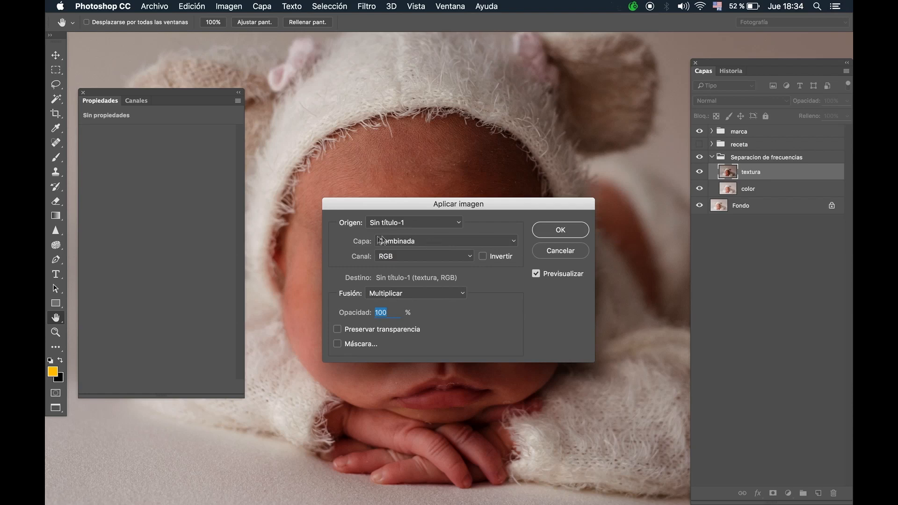
click(401, 247)
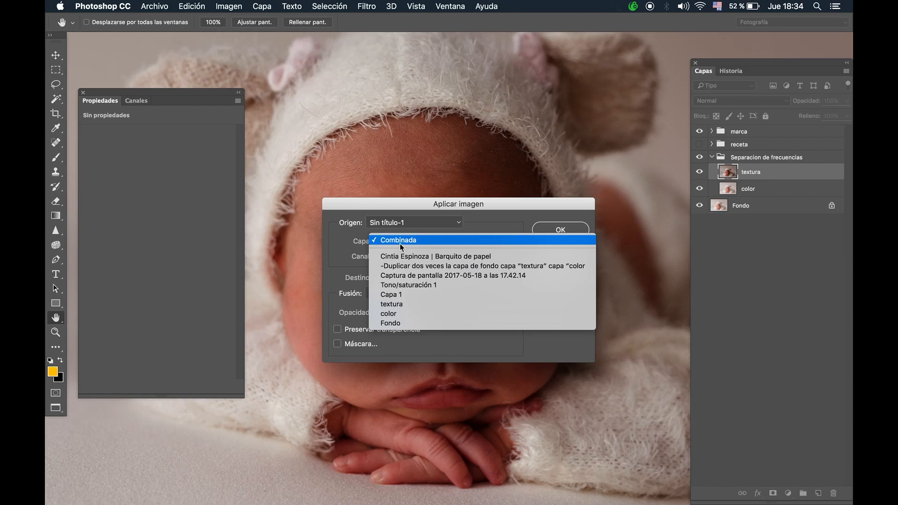
click(396, 311)
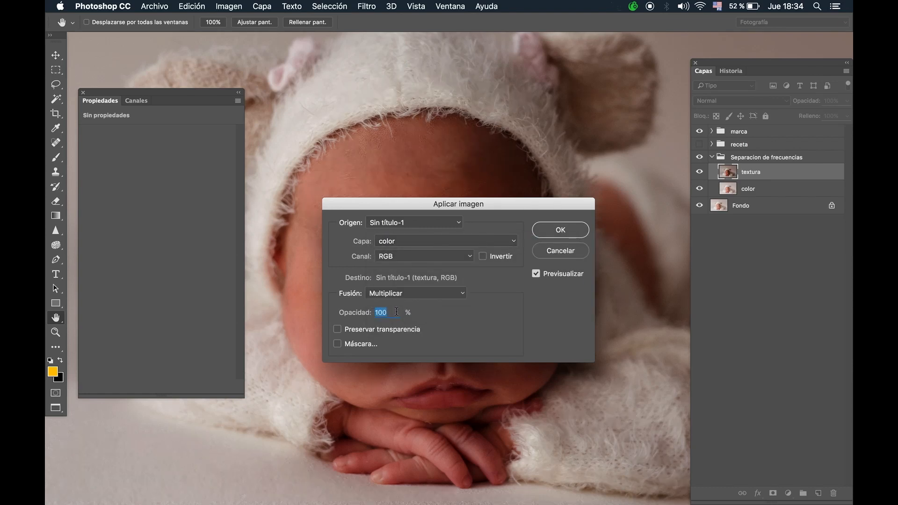
click(405, 298)
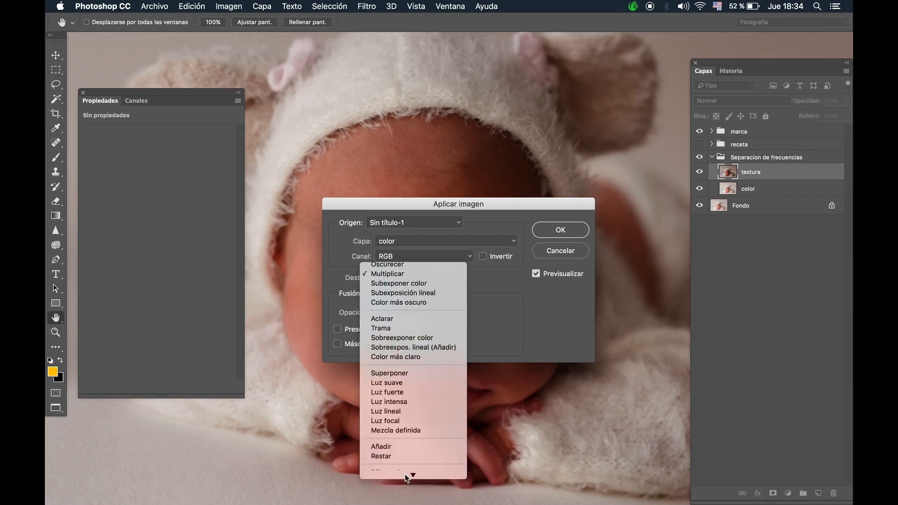
click(405, 475)
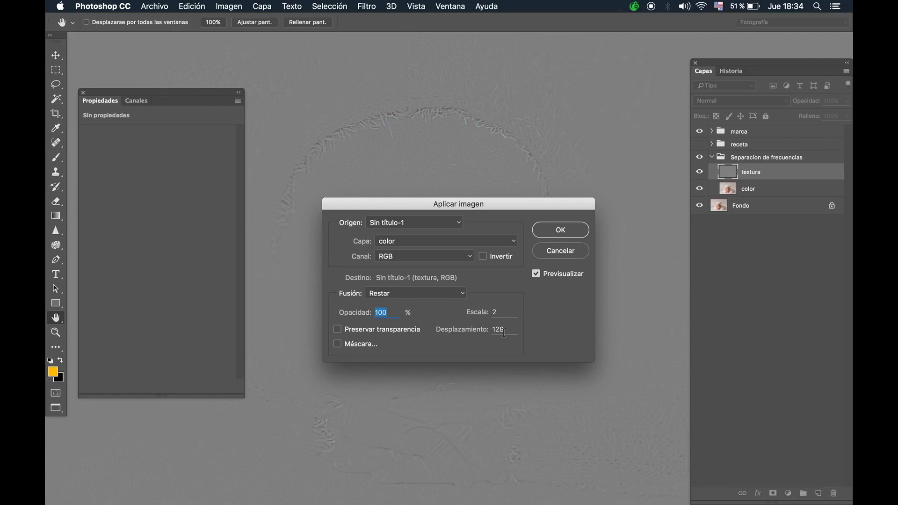
click(555, 231)
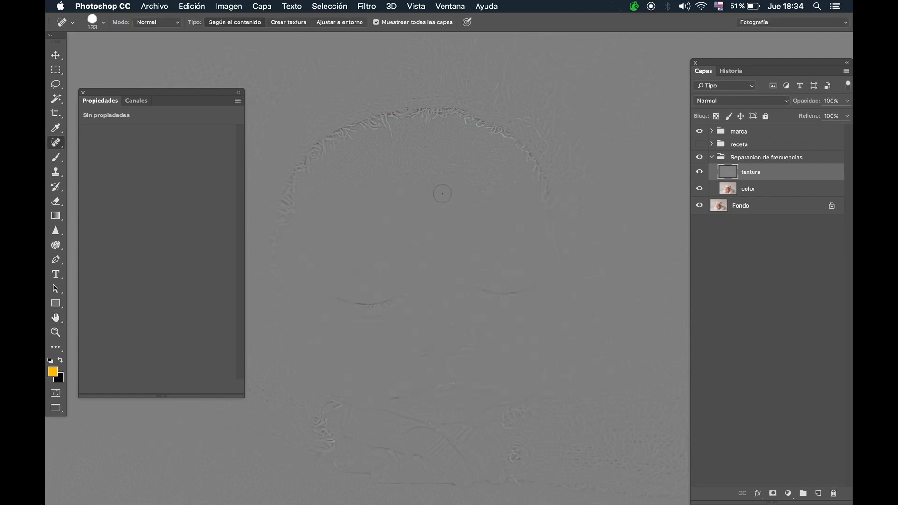
Set the textura layer's blend mode to Luz lineal
key(super+minus)
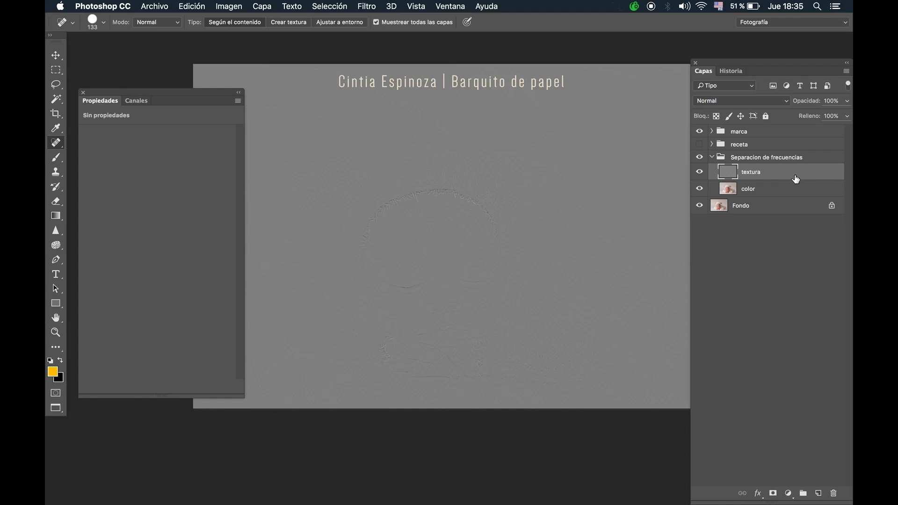
click(743, 104)
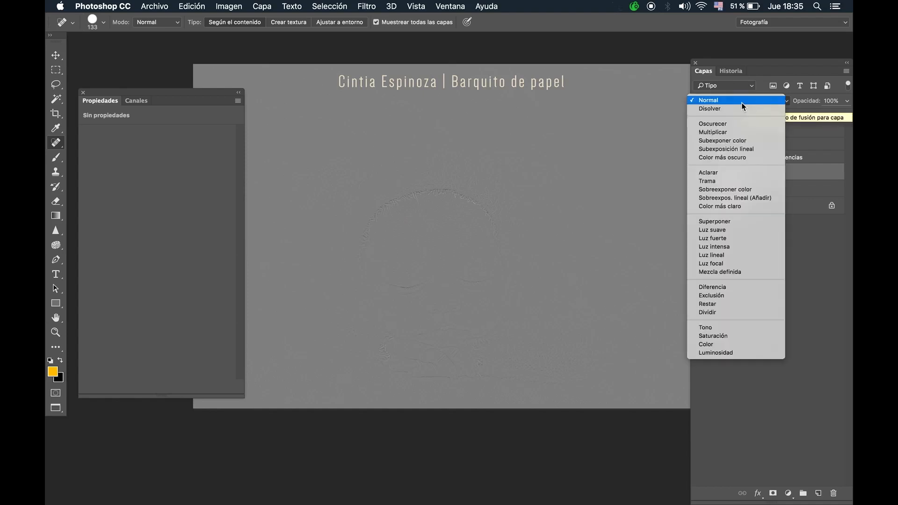
click(732, 255)
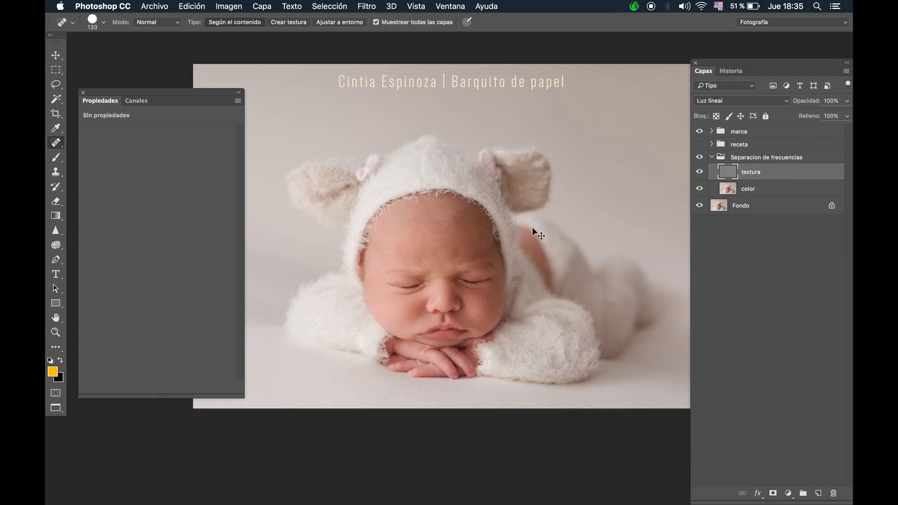
key(super+plus)
key(super+plus)
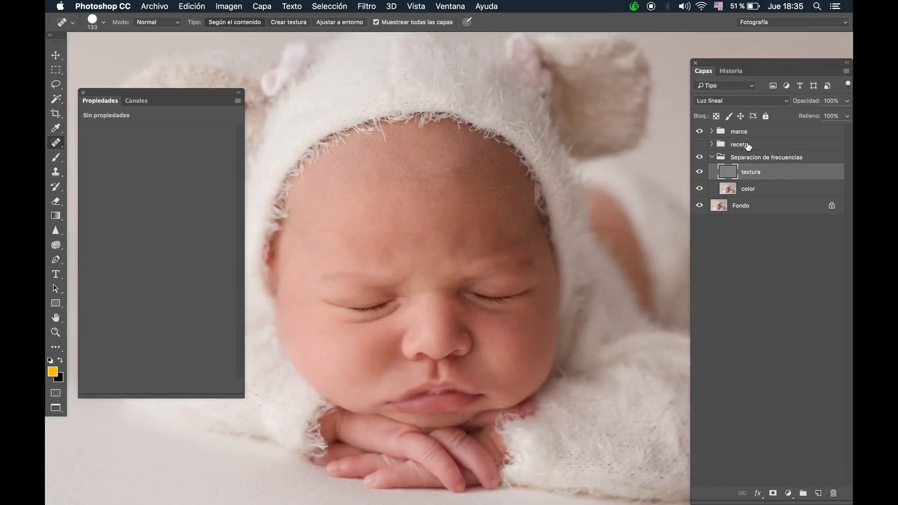
Collapse the Separacion de frecuencias group and toggle its visibility to compare it with the original photo
click(712, 158)
click(699, 157)
click(699, 157)
click(699, 158)
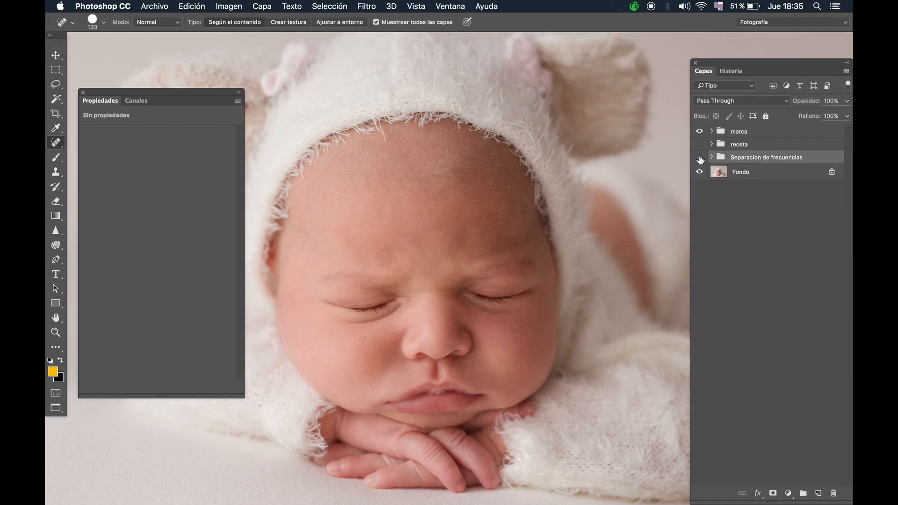
click(699, 157)
Check the Separacion de frecuencias group against the background with the Diferencia blend mode, and undo that mode change
key(super+minus)
key(super+minus)
key(super+minus)
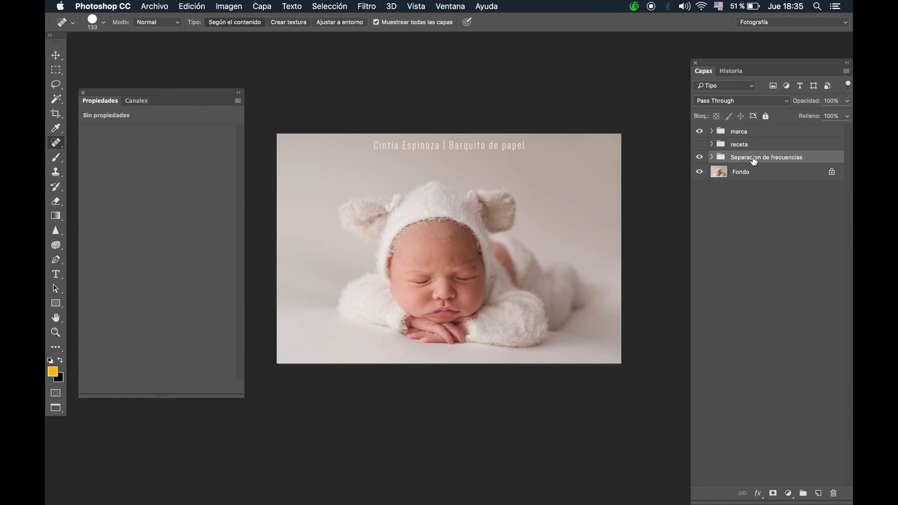
click(751, 100)
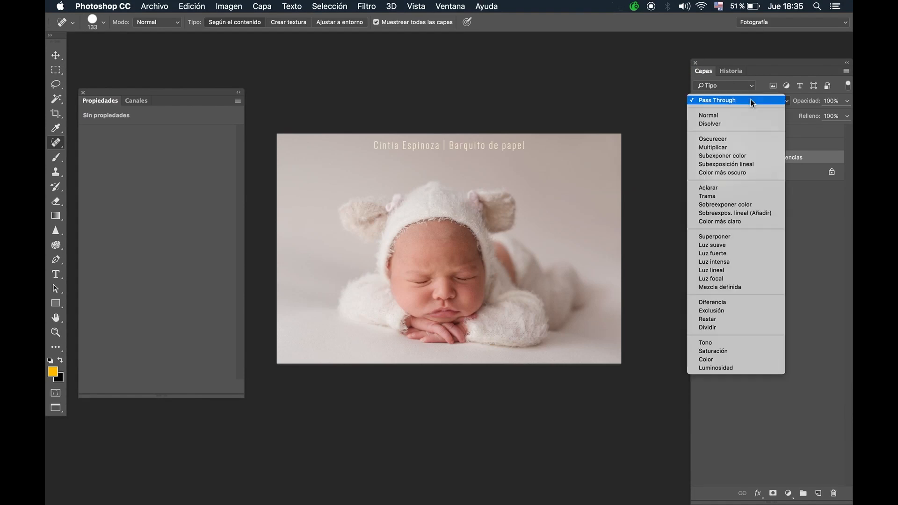
click(736, 302)
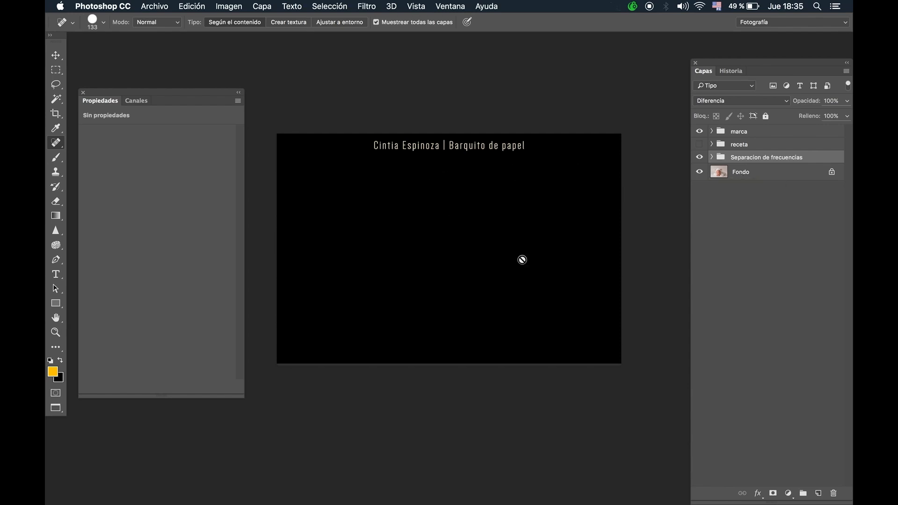
key(ctrl+z)
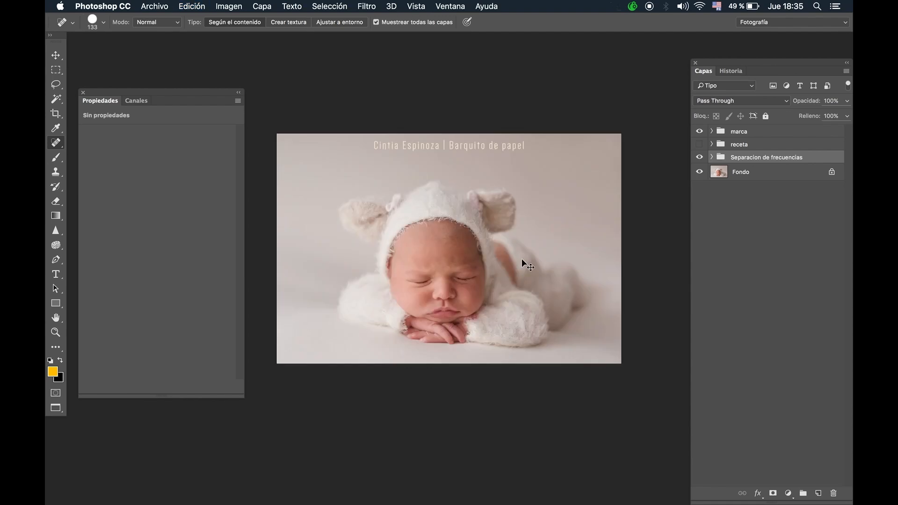
Expand the Separacion de frecuencias group and select the textura layer for close-up work on the baby's forehead
key(super+plus)
key(super+plus)
key(super+plus)
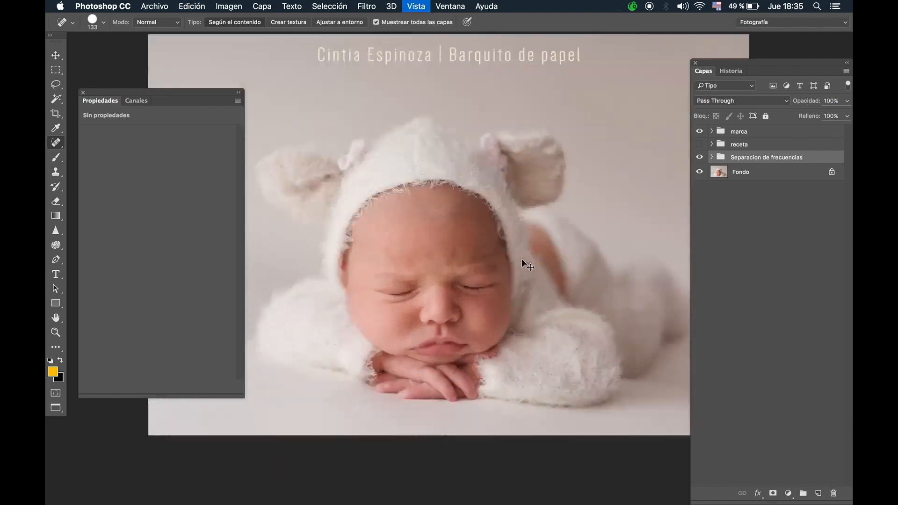
click(712, 157)
click(747, 173)
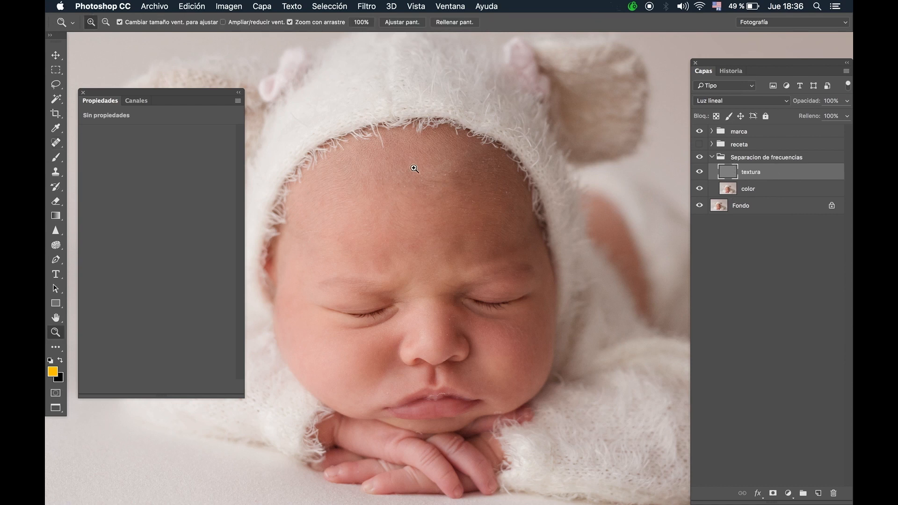
scroll(389, 140, up, 2)
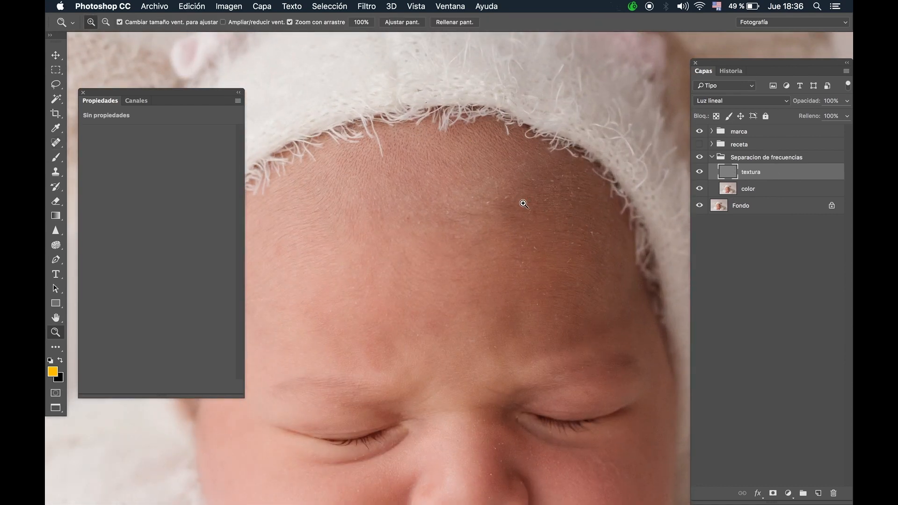
scroll(523, 202, up, 2)
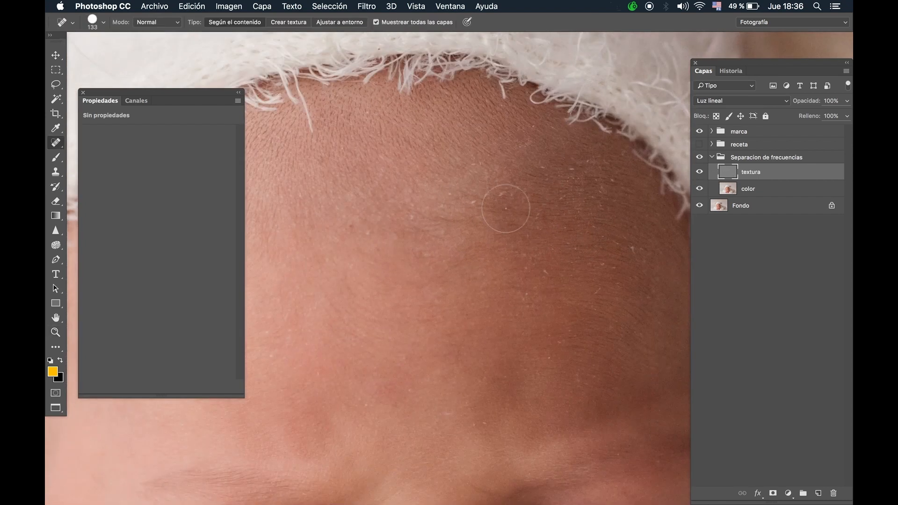
Switch from the healing tools to the Clone Stamp and set its brush size to 13
mouse_move(482, 228)
mouse_down()
mouse_move(463, 231)
mouse_move(475, 233)
mouse_up()
right_click(55, 142)
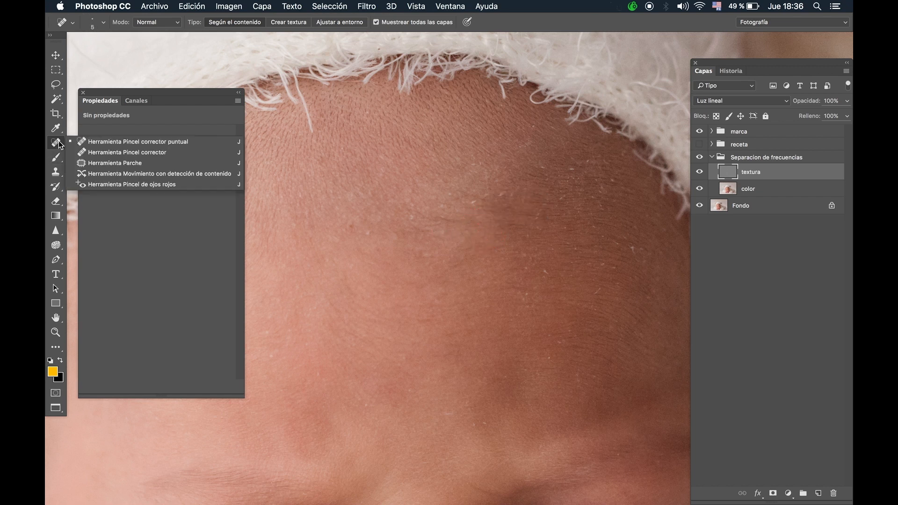
click(83, 152)
click(56, 173)
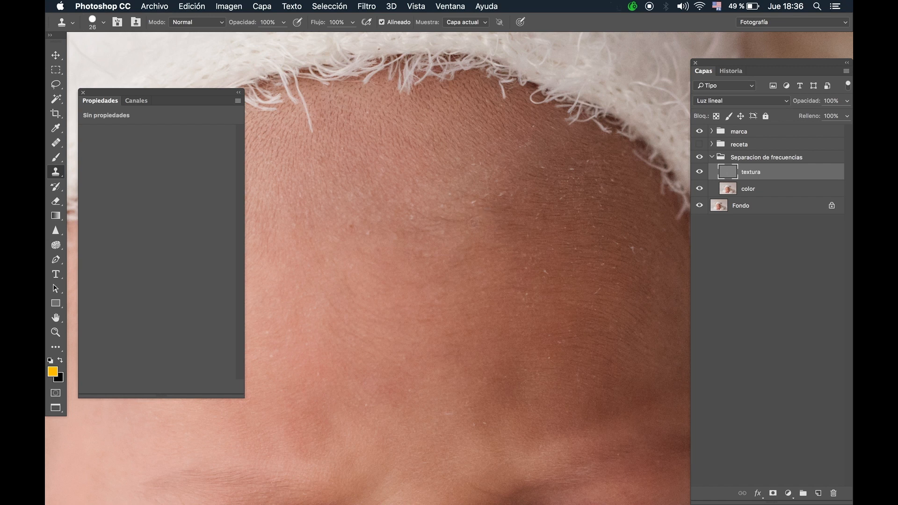
mouse_move(388, 255)
mouse_down()
mouse_move(476, 243)
mouse_move(473, 316)
mouse_move(474, 270)
mouse_move(452, 248)
mouse_move(387, 257)
mouse_up()
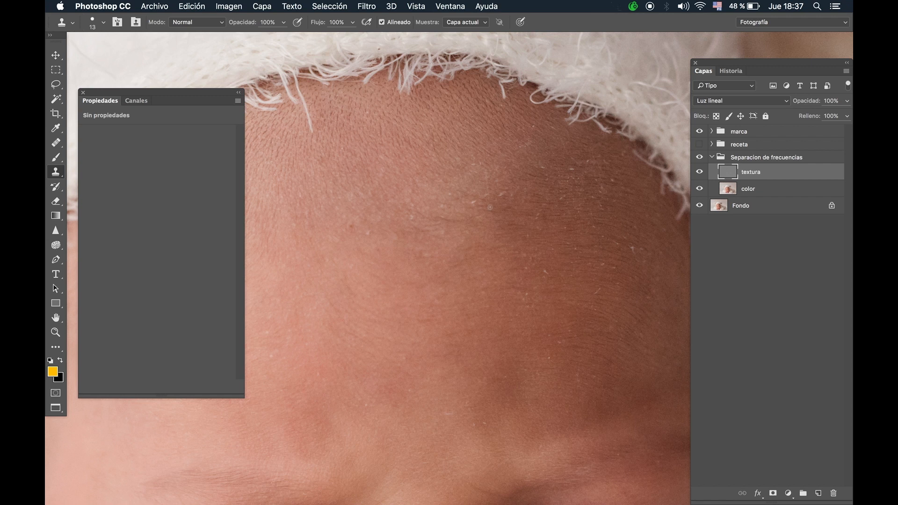
Try cloning strokes on the forehead with sampling set to Act. e inf., undo them and return sampling to Capa actual
click(460, 24)
click(460, 29)
mouse_move(472, 208)
mouse_down()
mouse_move(505, 176)
mouse_move(468, 243)
mouse_move(490, 284)
mouse_up()
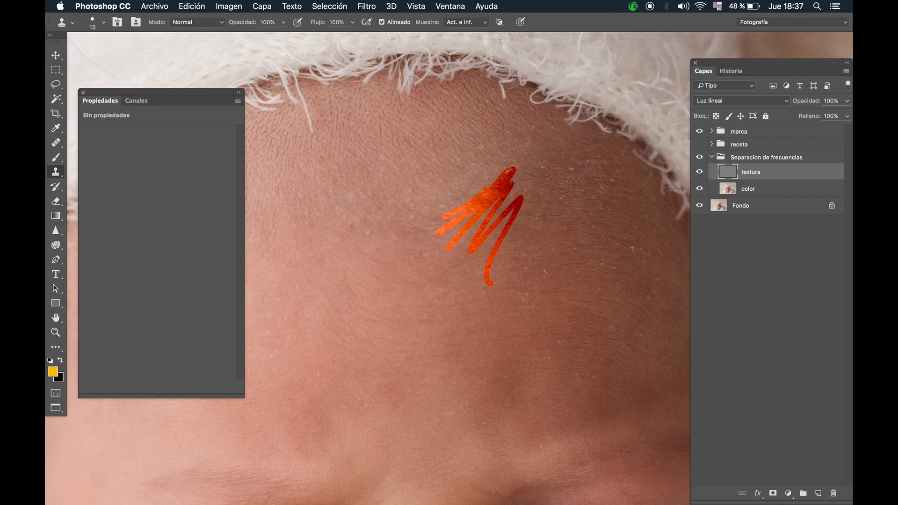
click(461, 22)
click(459, 18)
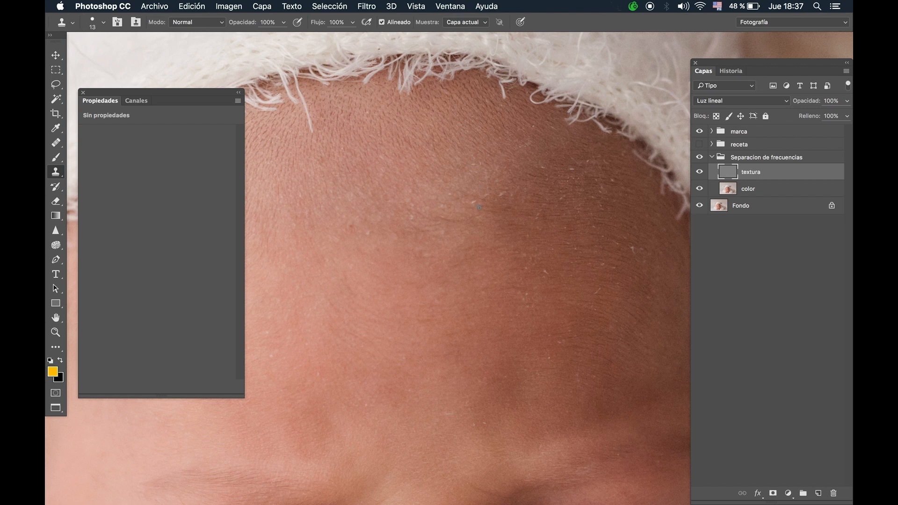
Clone clean skin texture over the small flakes in the middle of the forehead on the textura layer
key(super+space)
drag(485, 204, 503, 197)
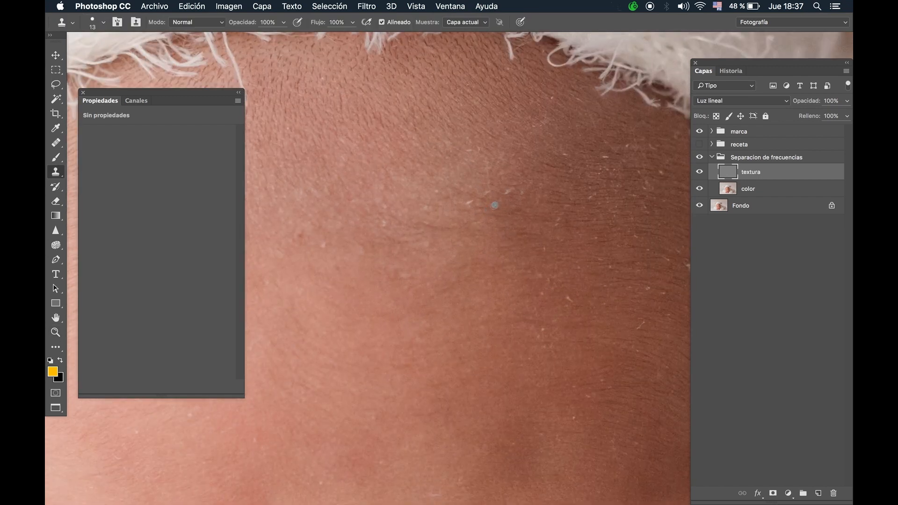
alt+click(480, 248)
drag(466, 203, 489, 194)
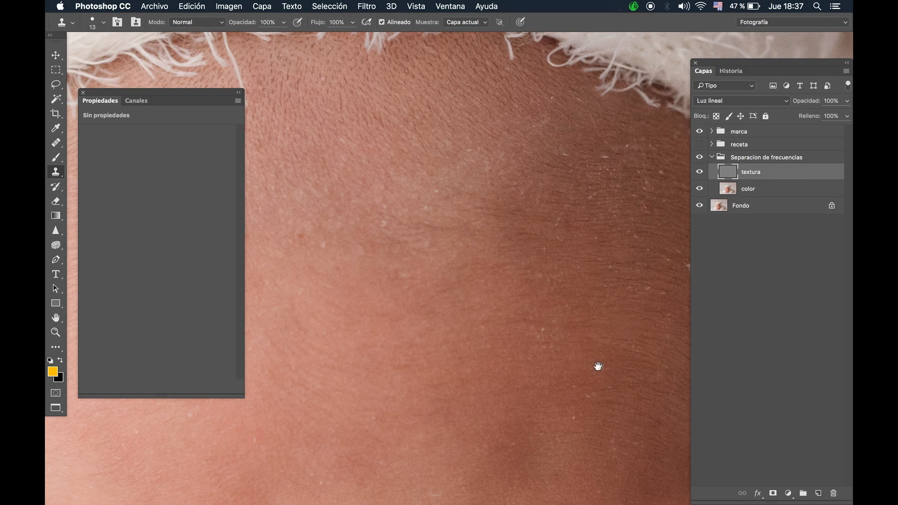
drag(598, 366, 571, 305)
click(565, 336)
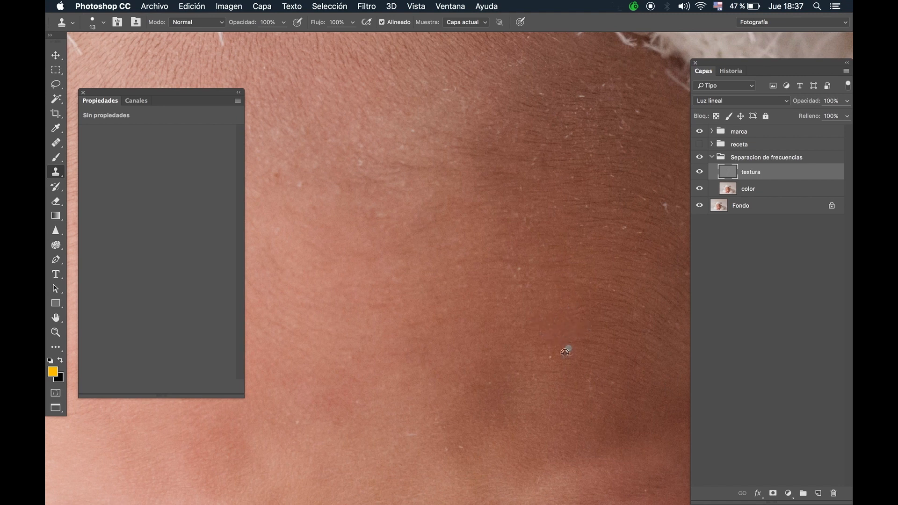
alt+click(589, 333)
click(606, 345)
Clone clean texture over the light flakes on the shaded side of the forehead near the hat's edge
key(z)
drag(567, 315, 518, 313)
drag(608, 273, 670, 271)
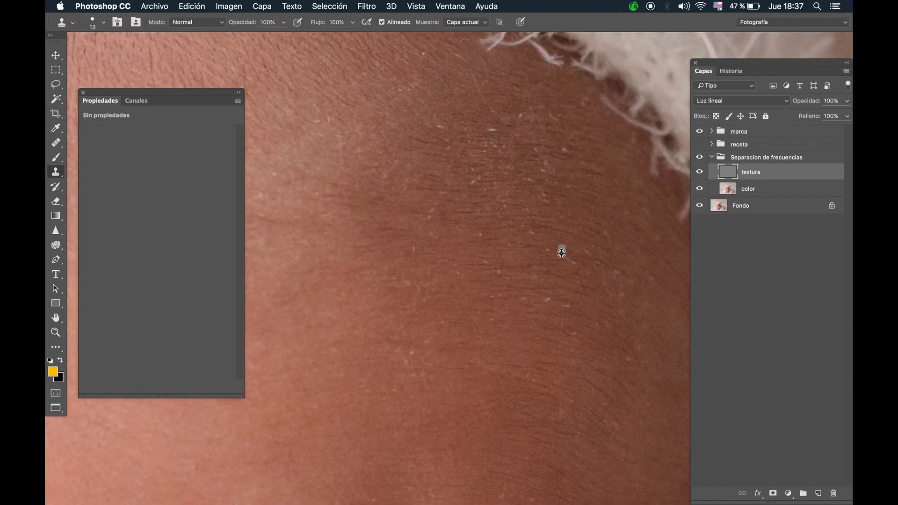
alt+click(545, 231)
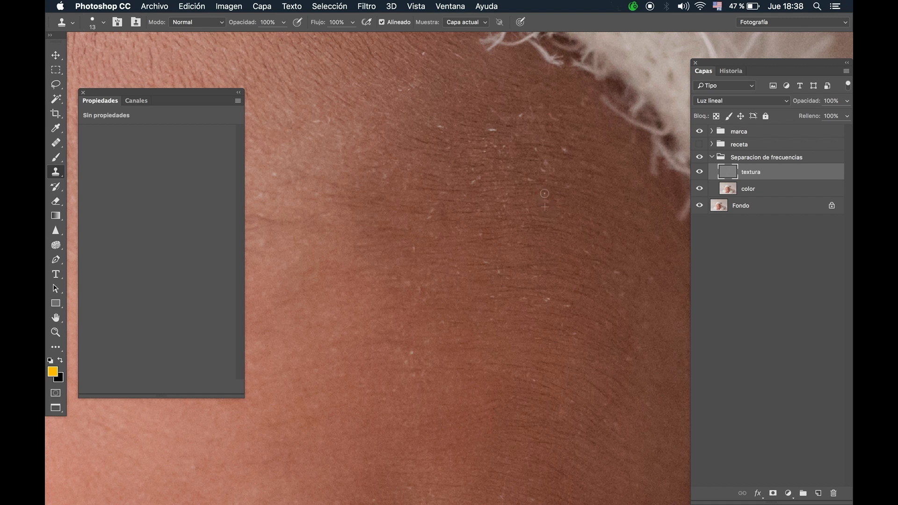
alt+click(564, 295)
drag(568, 304, 557, 302)
Switch to the Healing Brush, set its sampling to Capa actual and give it a small brush of size 16
click(60, 143)
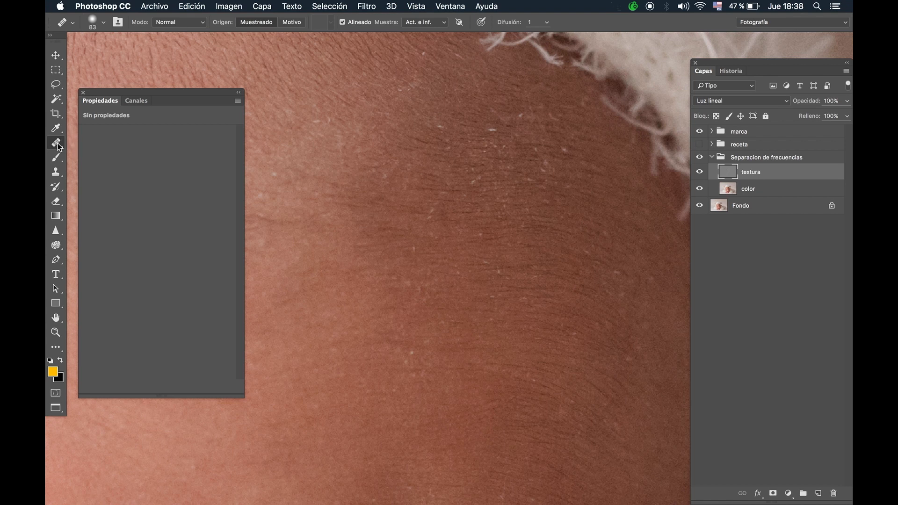
click(418, 26)
click(421, 12)
mouse_move(384, 183)
mouse_down()
mouse_move(427, 180)
mouse_move(403, 453)
mouse_up()
drag(389, 234, 317, 235)
Heal the remaining light flakes on the shaded side of the forehead using clean texture sampled nearby
ctrl+alt+click(565, 163)
alt+click(565, 162)
click(562, 150)
click(553, 184)
click(547, 169)
key(z)
drag(555, 181, 509, 188)
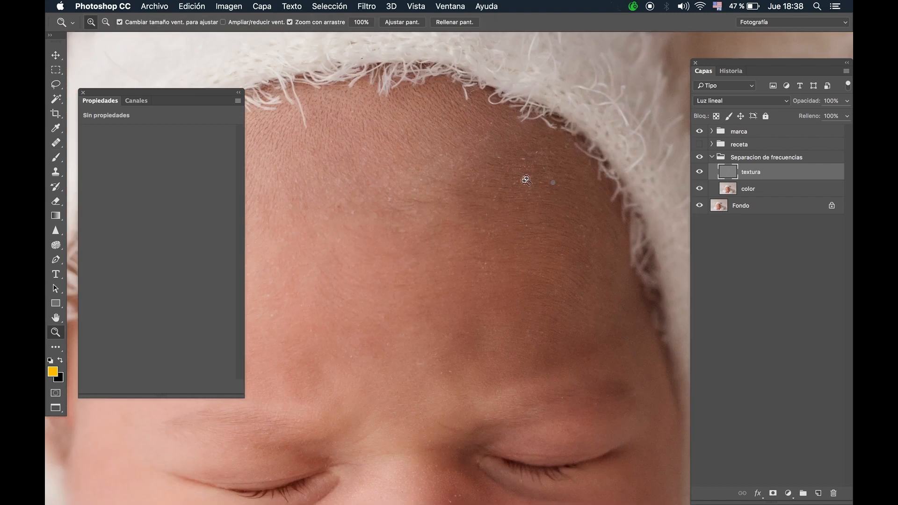
drag(527, 159, 555, 154)
key(j)
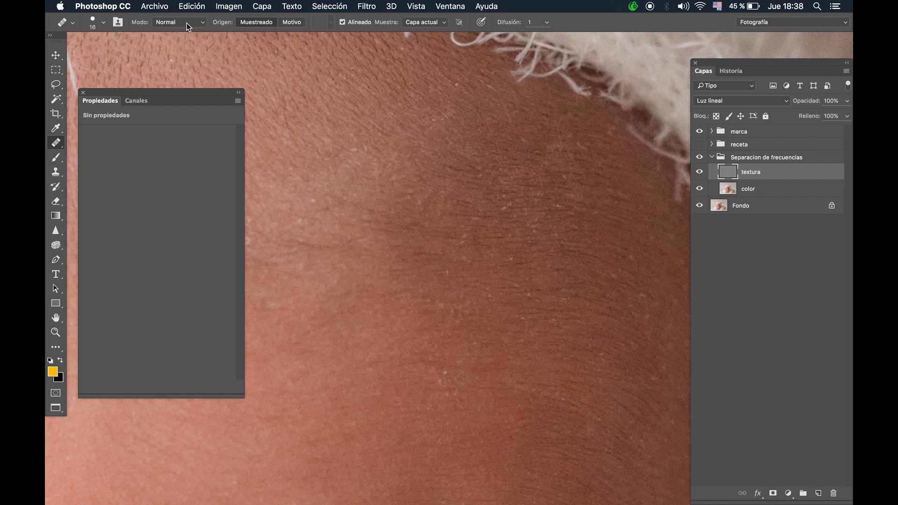
Examine the forehead and the nose up close for remaining light flakes
drag(375, 181, 488, 305)
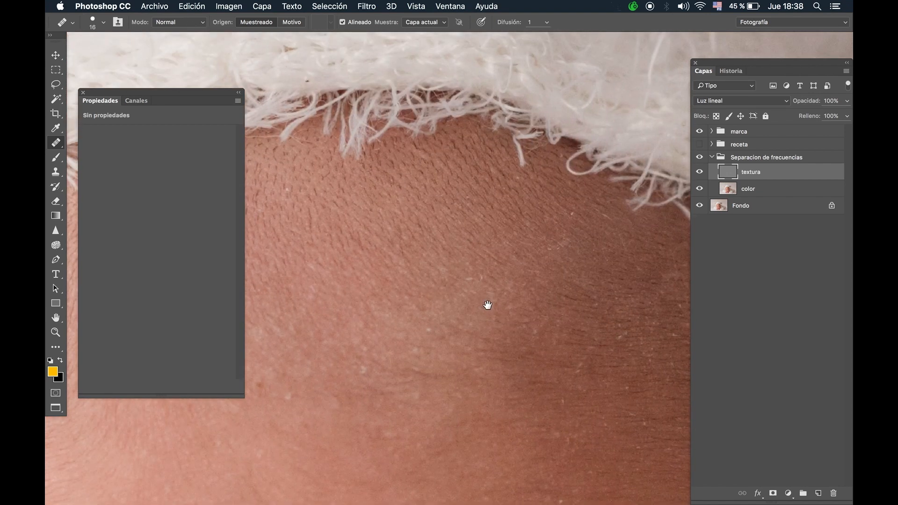
alt+click(482, 290)
drag(467, 341, 425, 234)
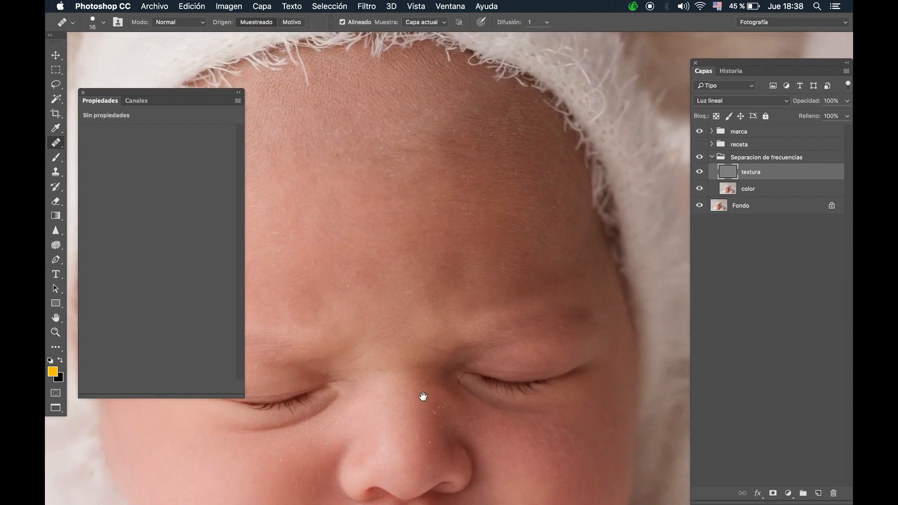
drag(422, 396, 392, 266)
super+click(392, 284)
alt+click(429, 323)
super+click(470, 399)
drag(466, 404, 453, 332)
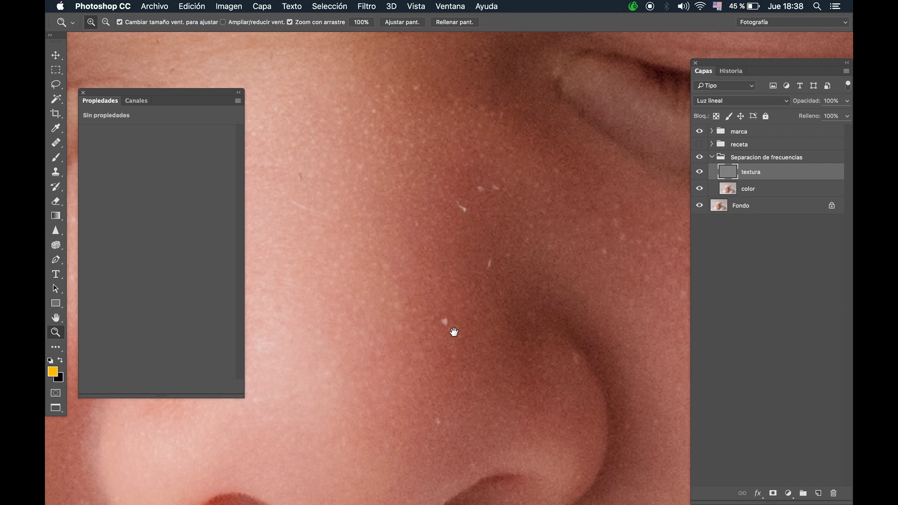
alt+click(401, 321)
alt+click(412, 313)
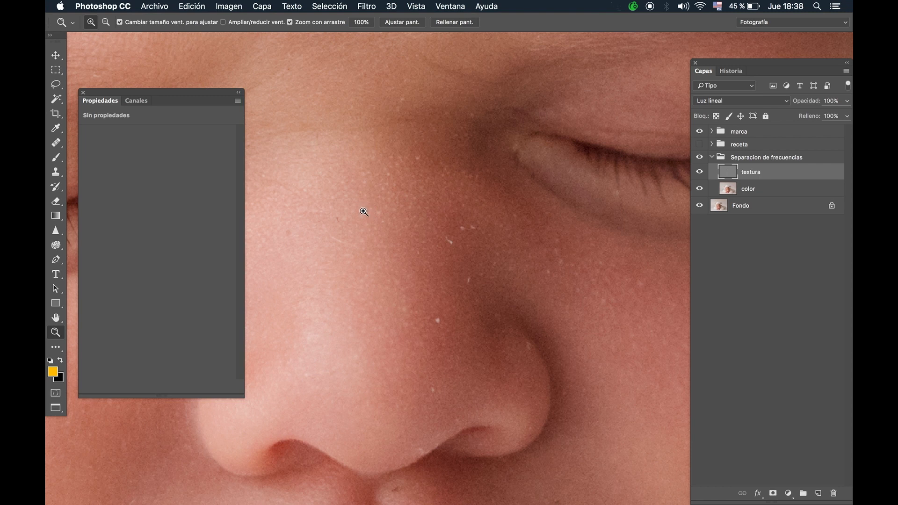
Switch to the Clone Stamp, set its blend mode to Oscurecer and clone over a bright flake on the side of the nose
key(s)
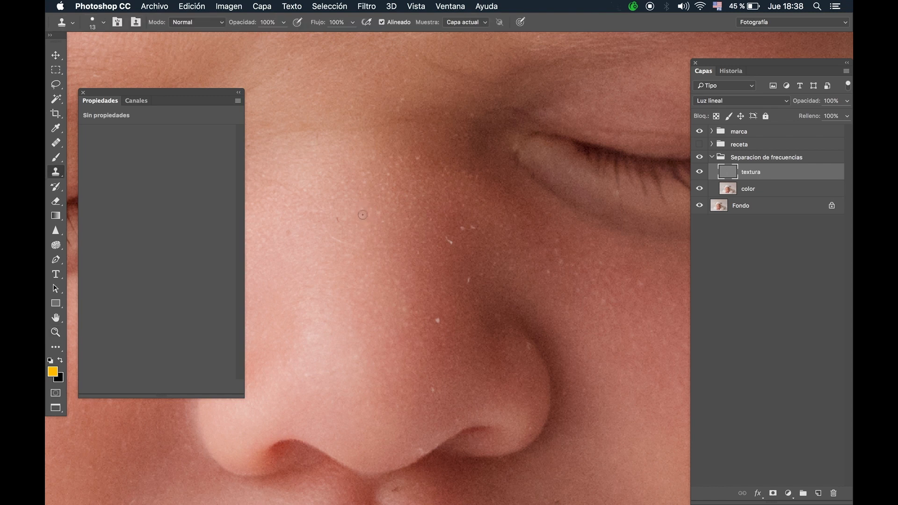
click(201, 23)
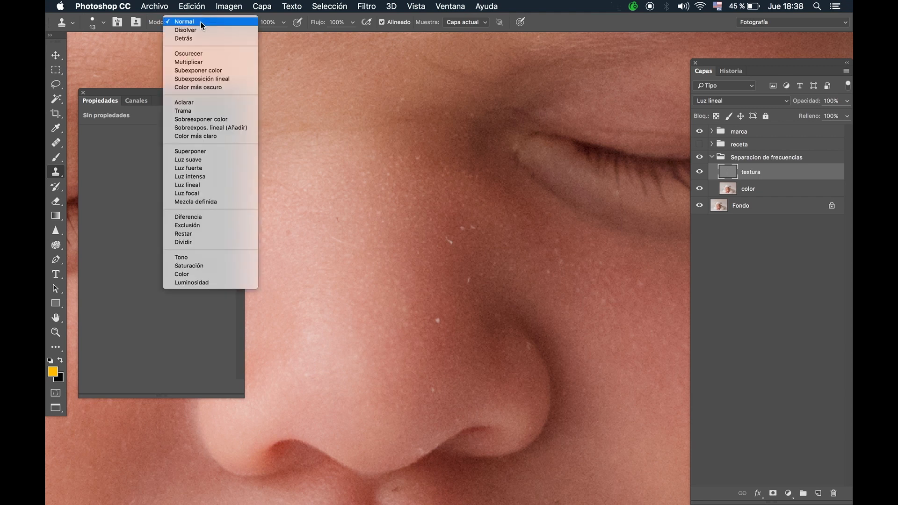
click(202, 55)
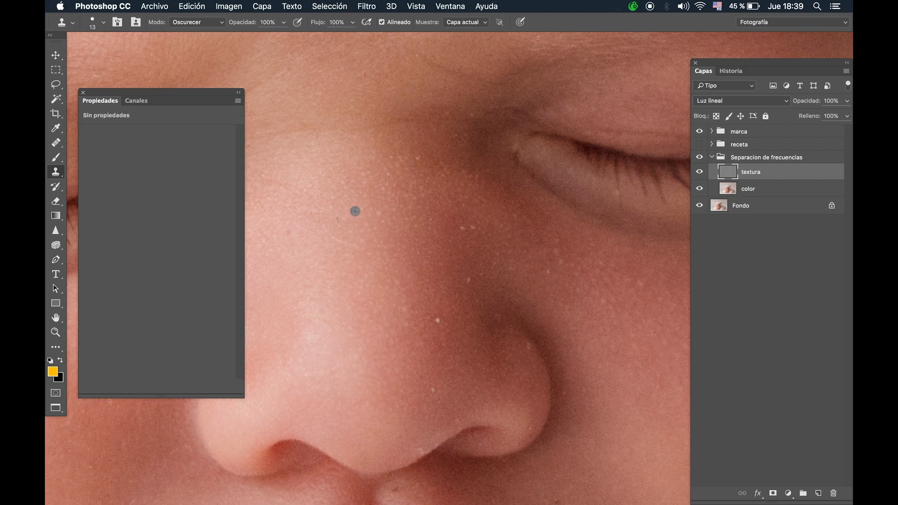
Try to clone skin texture over the small dark mark on the nose in Oscurecer mode
alt+click(344, 219)
drag(346, 222, 342, 222)
key(super+z)
With a size 8 Clone Stamp set to Normal mode, clone over the dark mark and the bright flakes on the nose
super+click(333, 228)
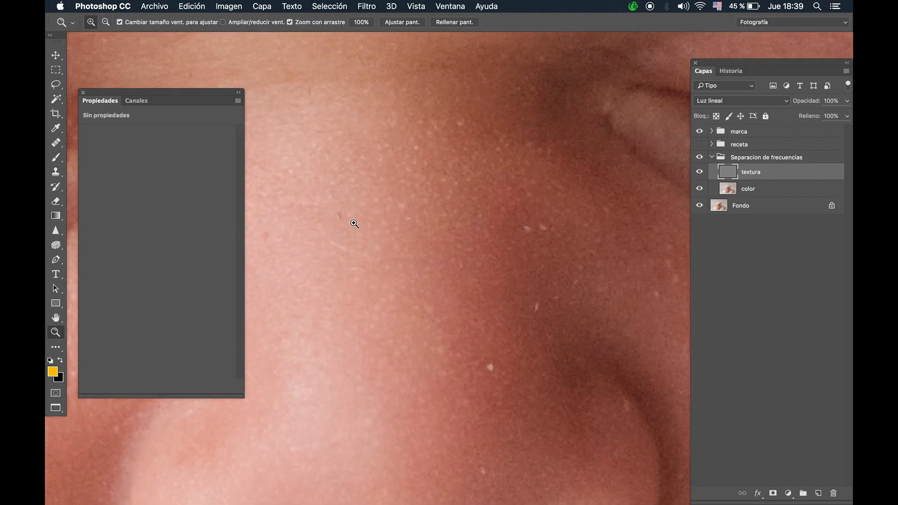
key(s)
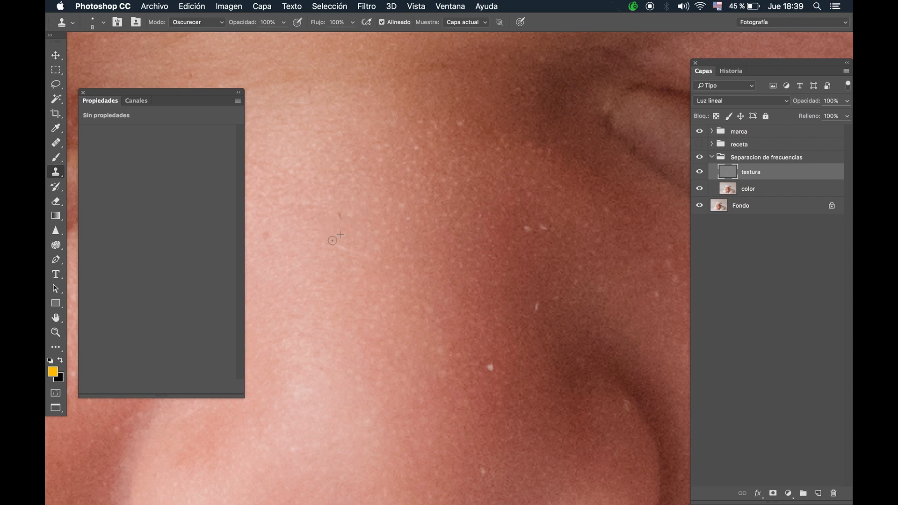
click(211, 22)
click(207, 11)
click(490, 367)
Set the Clone Stamp mode to Oscurecer and clone over the light flakes between the nose and the inner eye corner
click(198, 22)
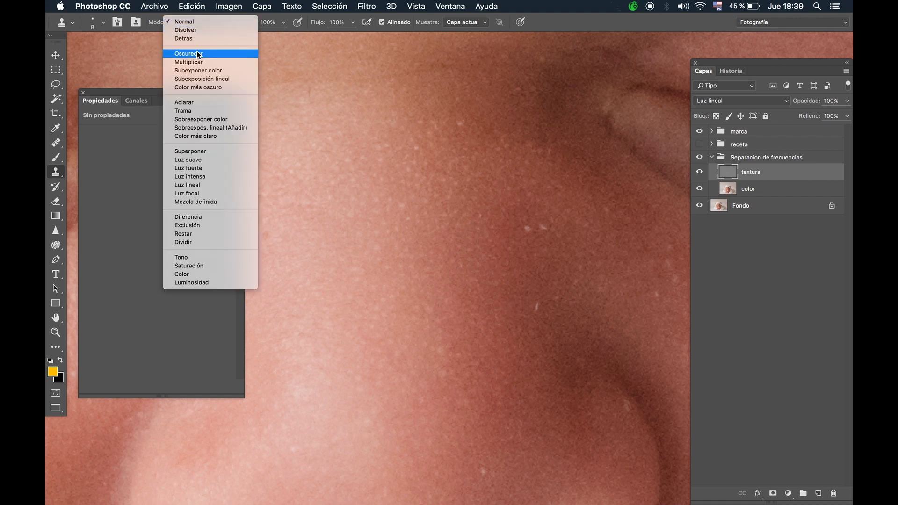
click(198, 55)
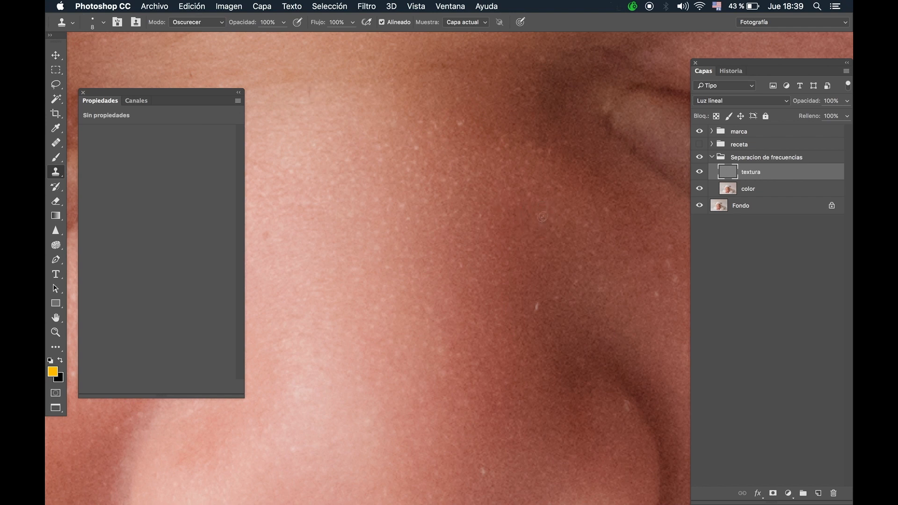
key(z)
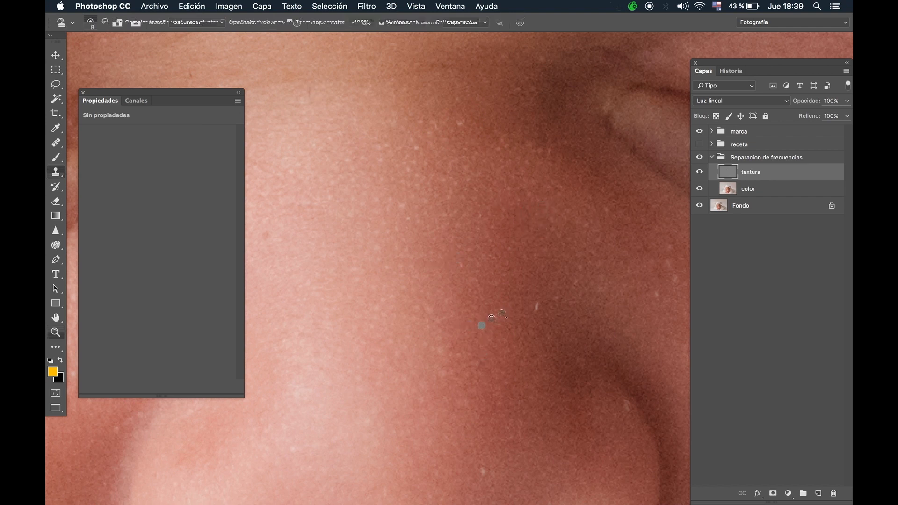
drag(444, 248, 423, 253)
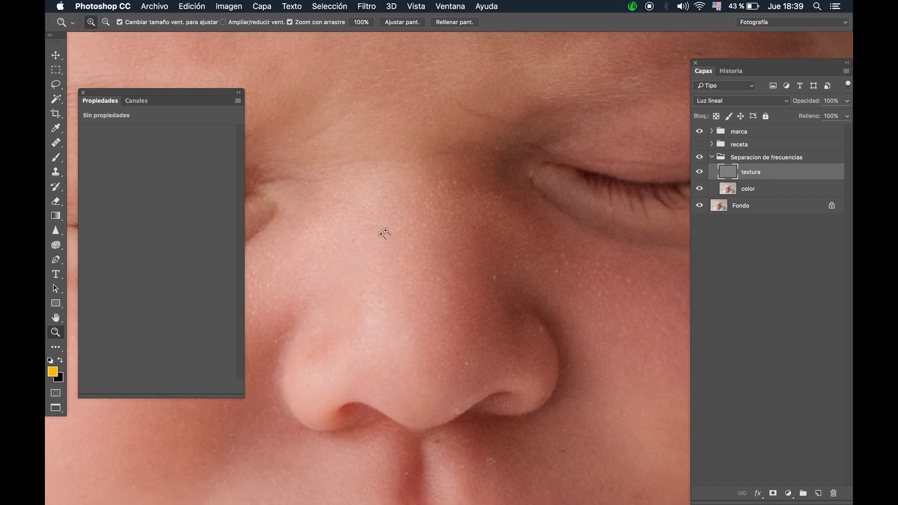
drag(377, 229, 396, 210)
Clone clean skin texture over the fine light specks on the bridge of the nose
key(s)
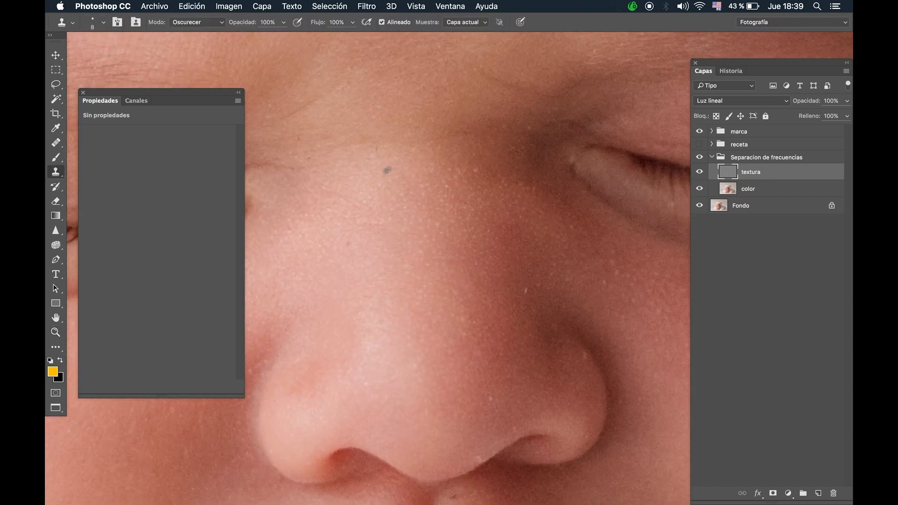
drag(386, 191, 422, 182)
key(super+space)
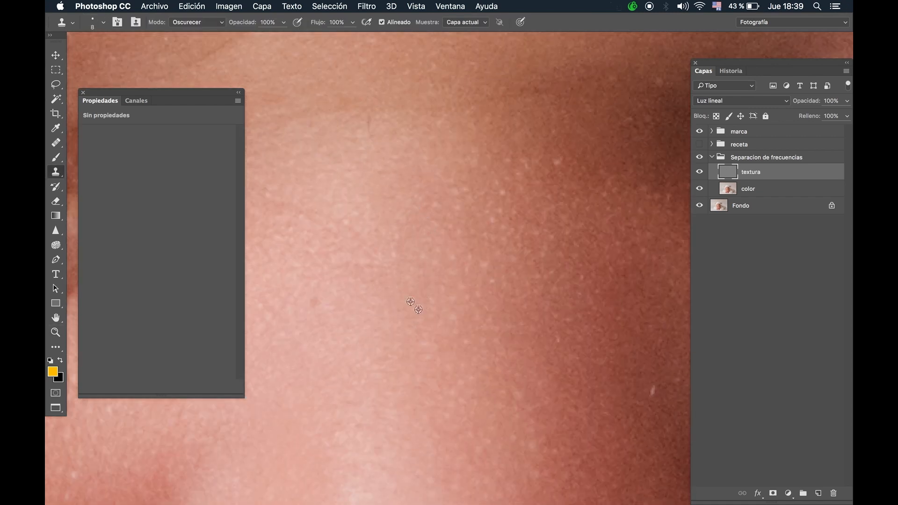
alt+click(440, 251)
drag(426, 256, 428, 261)
alt+click(447, 232)
mouse_move(451, 211)
mouse_down()
mouse_move(460, 210)
mouse_move(450, 277)
mouse_move(498, 215)
mouse_move(437, 250)
mouse_move(593, 281)
mouse_move(570, 292)
mouse_up()
alt+click(450, 260)
key(h)
key(h)
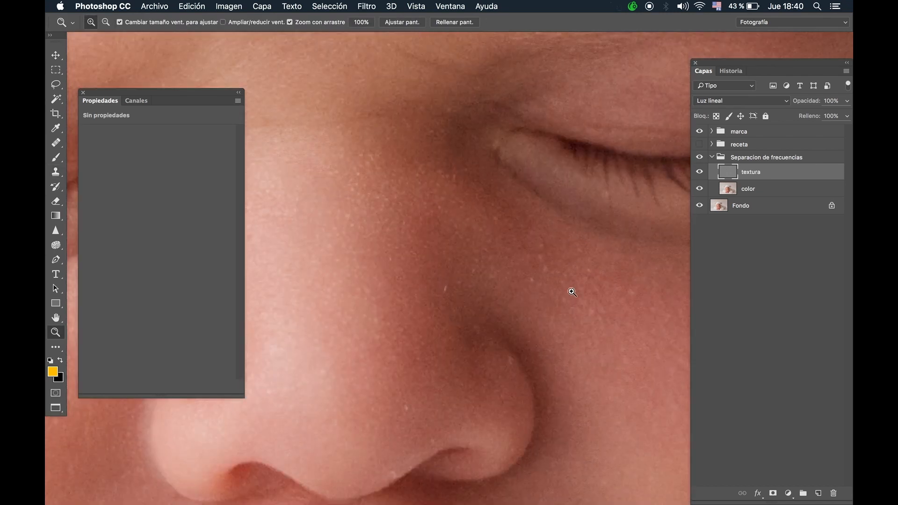
Clone over the remaining light flakes on the shaded side of the nose and beside it
mouse_move(542, 262)
mouse_down()
mouse_move(545, 270)
mouse_move(571, 265)
mouse_move(490, 283)
mouse_up()
key(z)
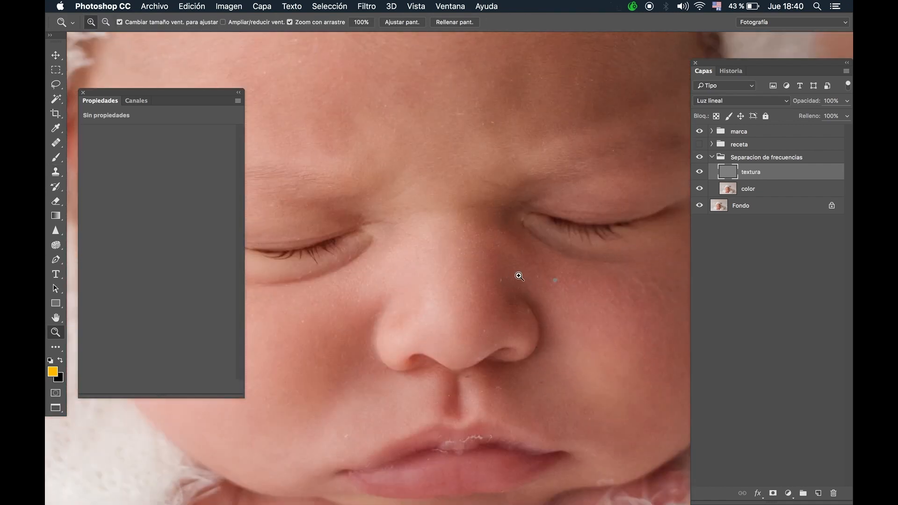
click(519, 276)
key(z)
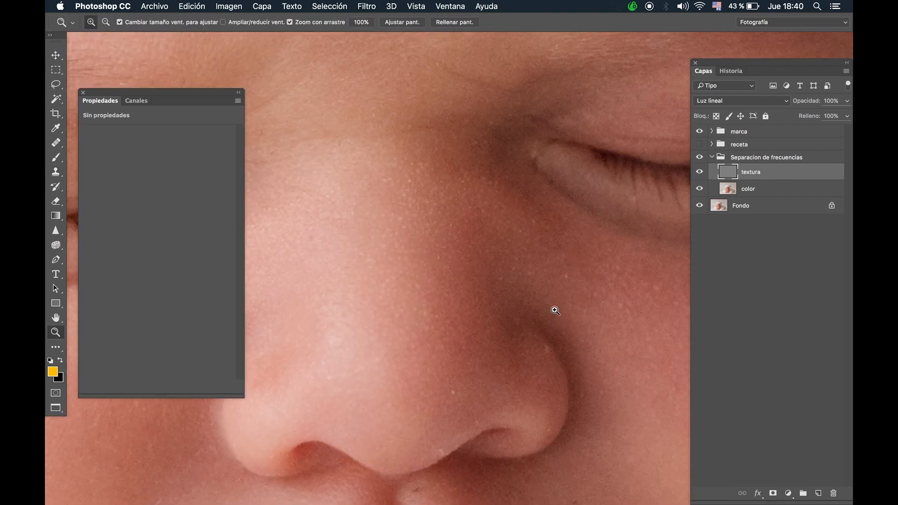
Clone clean texture over light flakes on the shaded part of the forehead with a brush of size 13
drag(554, 308, 510, 274)
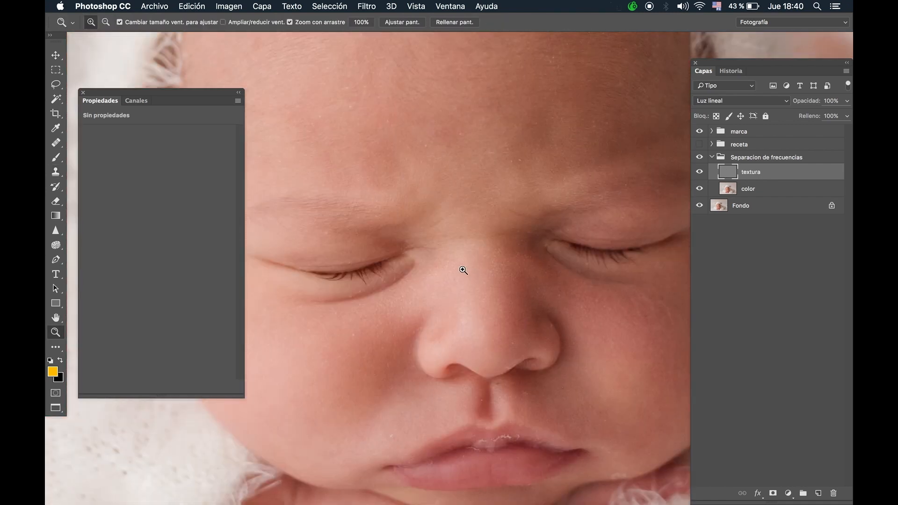
click(392, 115)
key(z)
mouse_move(381, 146)
mouse_down()
mouse_move(335, 169)
mouse_move(363, 149)
mouse_up()
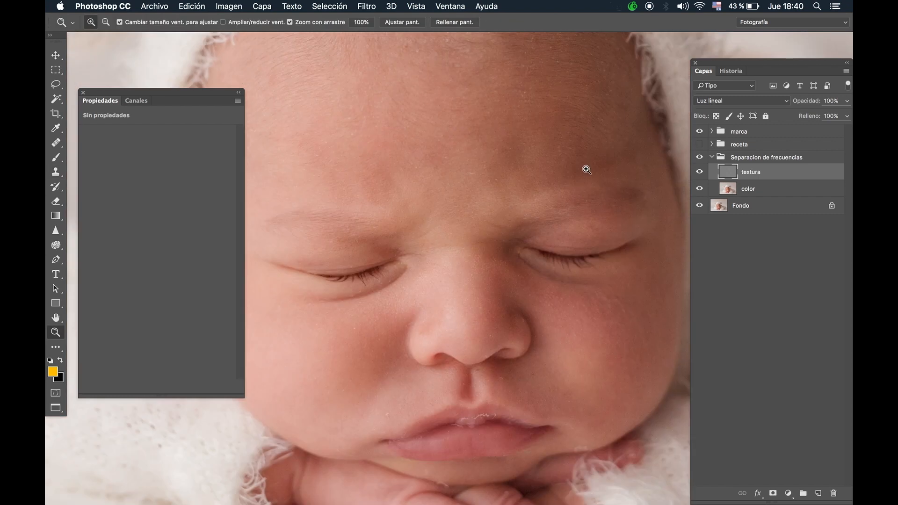
click(575, 140)
key(z)
drag(569, 144, 487, 183)
drag(519, 110, 579, 208)
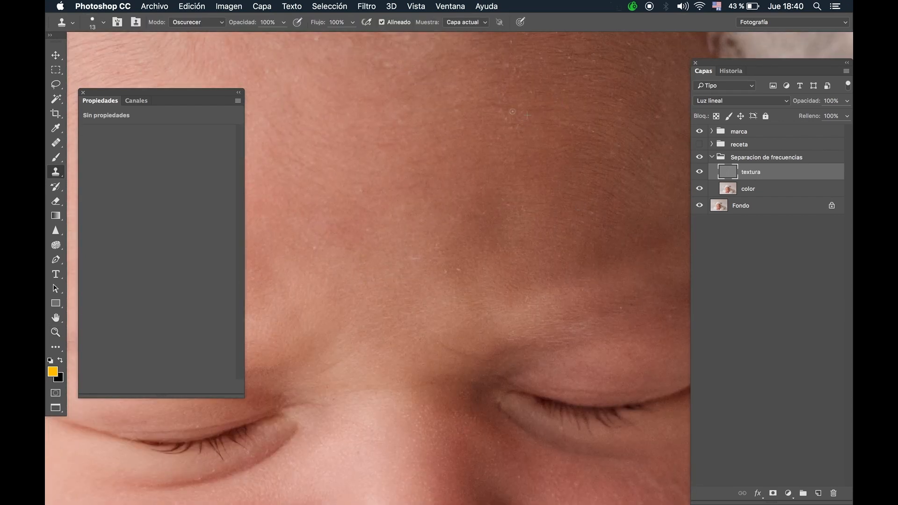
key(super+space)
drag(524, 138, 456, 164)
mouse_move(510, 190)
mouse_down()
mouse_move(488, 187)
mouse_move(445, 218)
mouse_move(444, 255)
mouse_up()
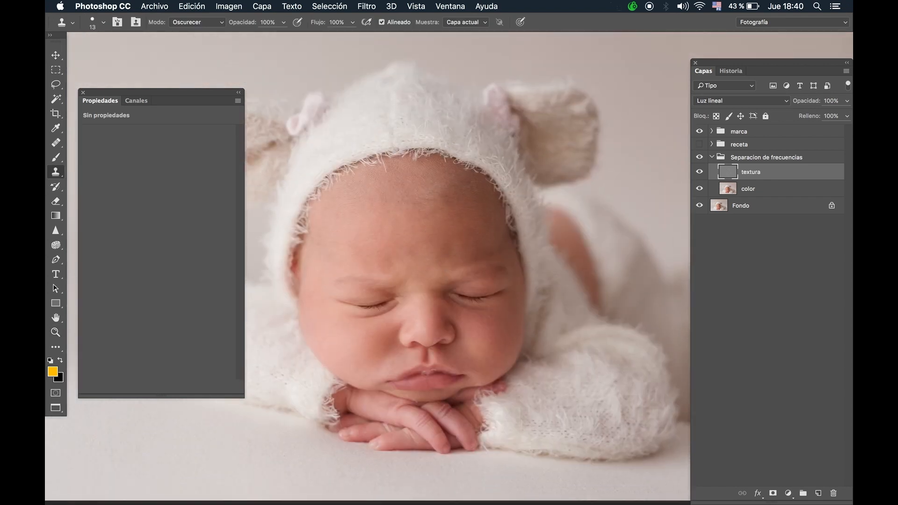
Examine the forehead's color transitions with the textura layer hidden, and show the layer again
click(699, 171)
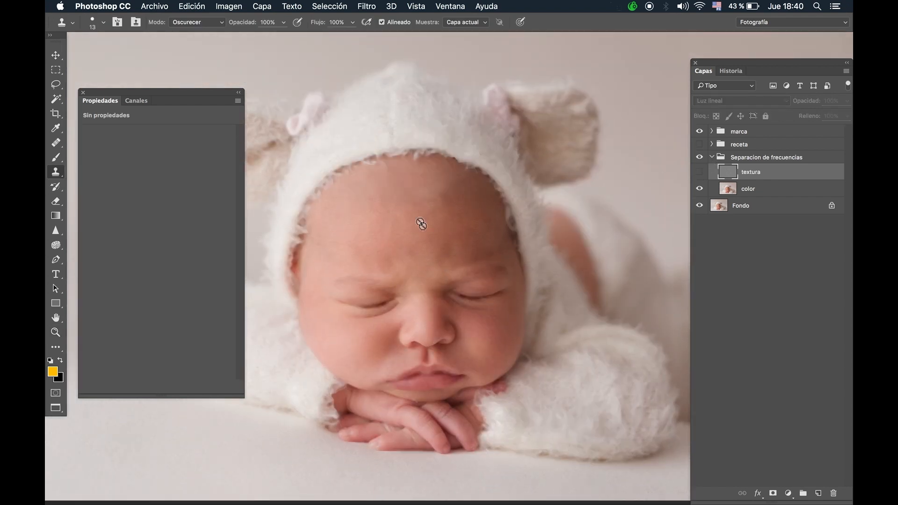
key(z)
drag(402, 183, 439, 170)
key(s)
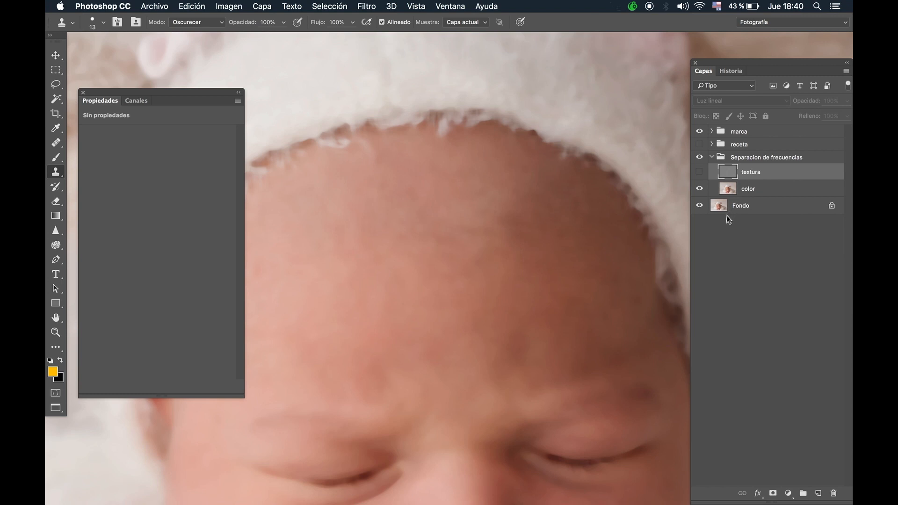
drag(530, 229, 452, 237)
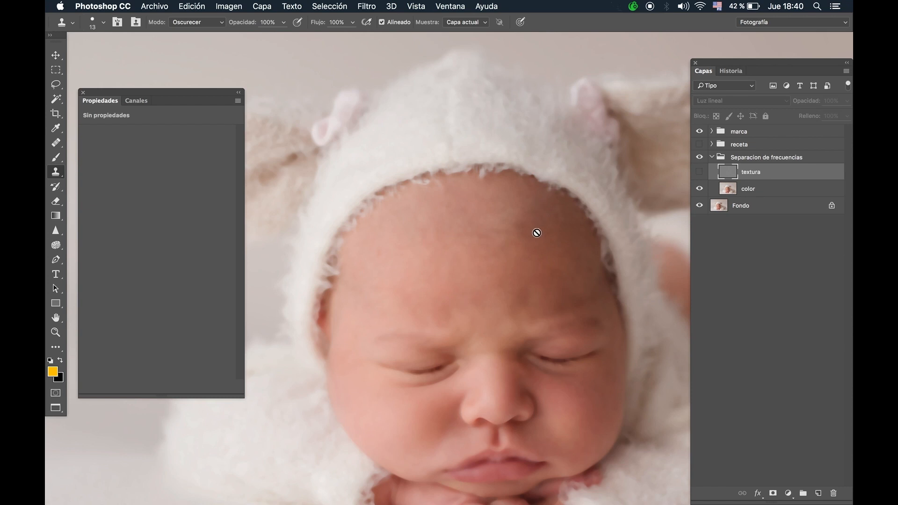
key(z)
drag(452, 189, 471, 182)
click(471, 182)
key(s)
click(699, 172)
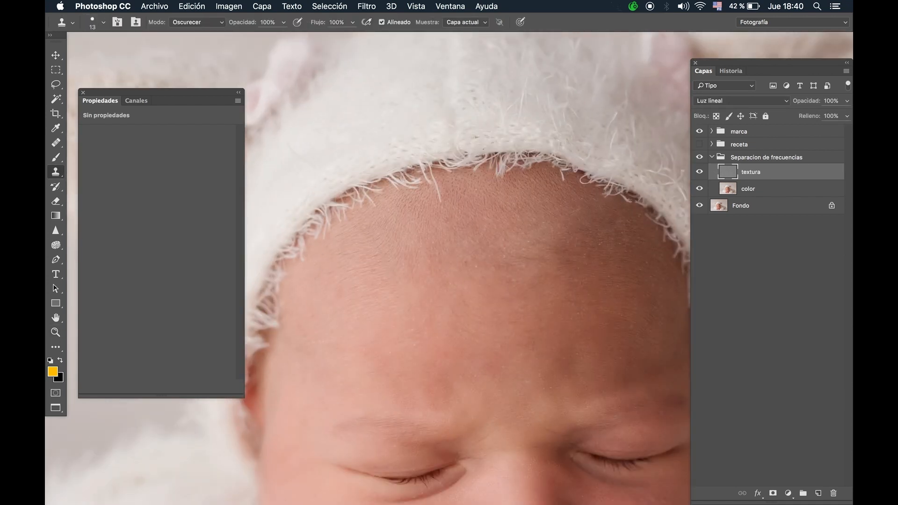
Compare the stray thread at the hat's edge with the textura layer hidden and shown
drag(442, 183, 457, 184)
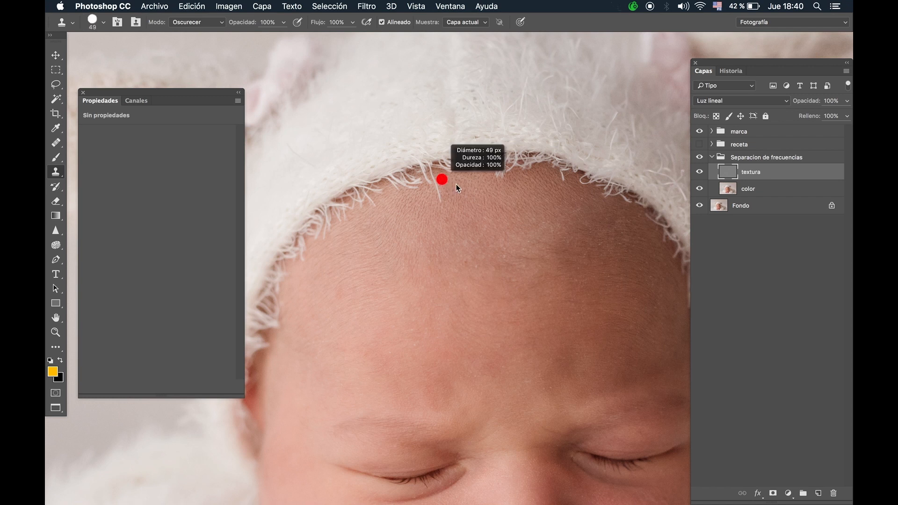
click(699, 172)
key(z)
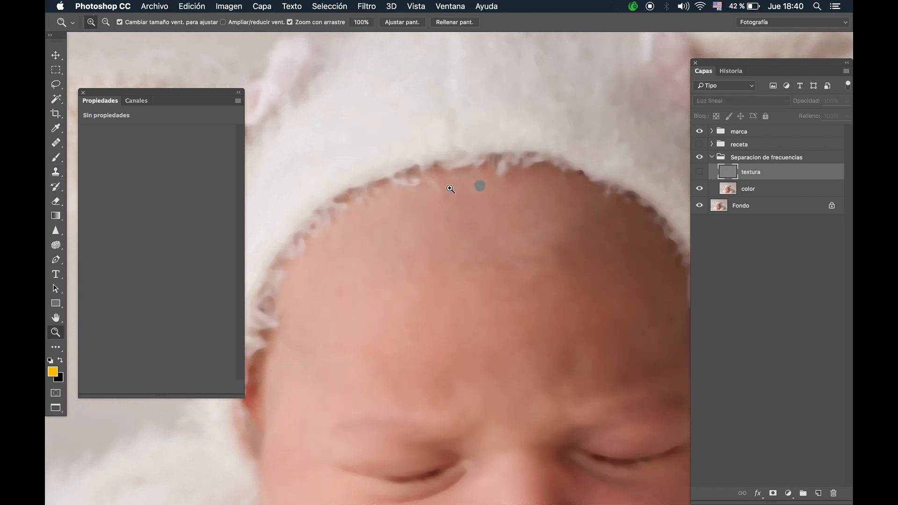
click(437, 184)
key(s)
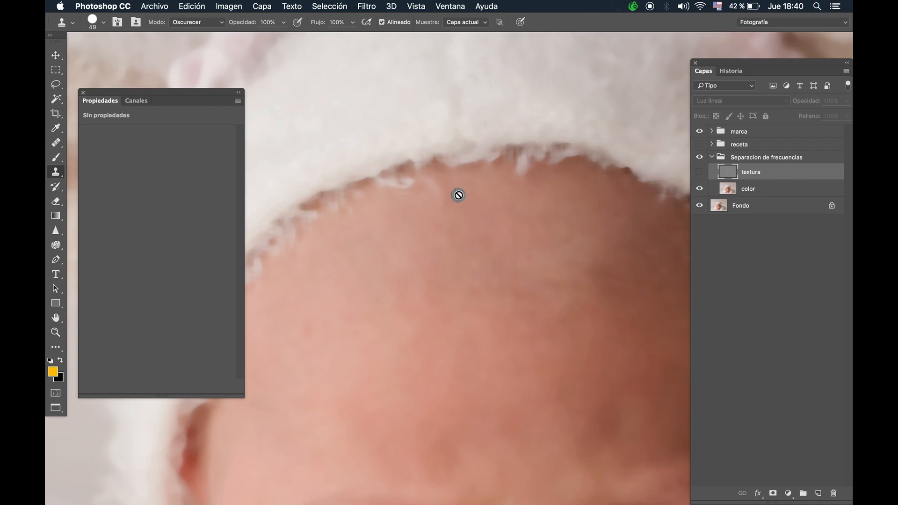
click(699, 172)
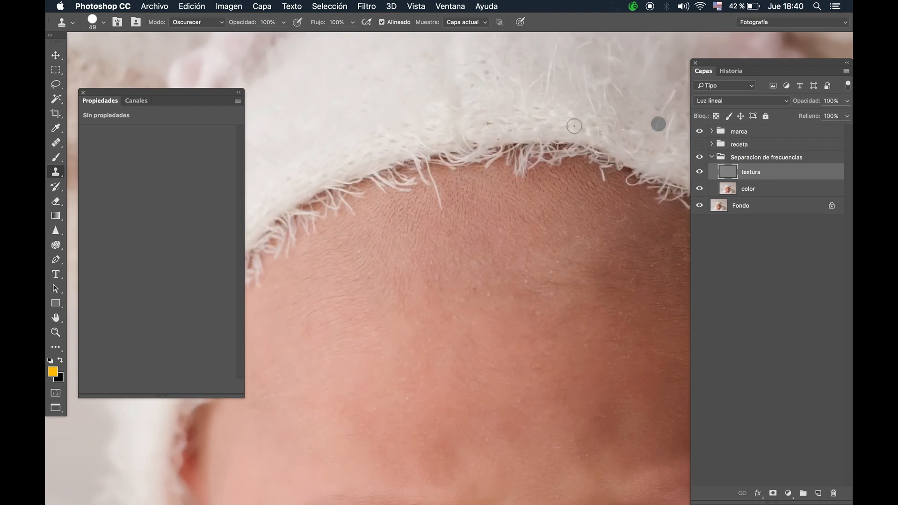
Clone skin texture over the stray hat thread hanging onto the forehead with a brush of size 23
drag(445, 187, 444, 188)
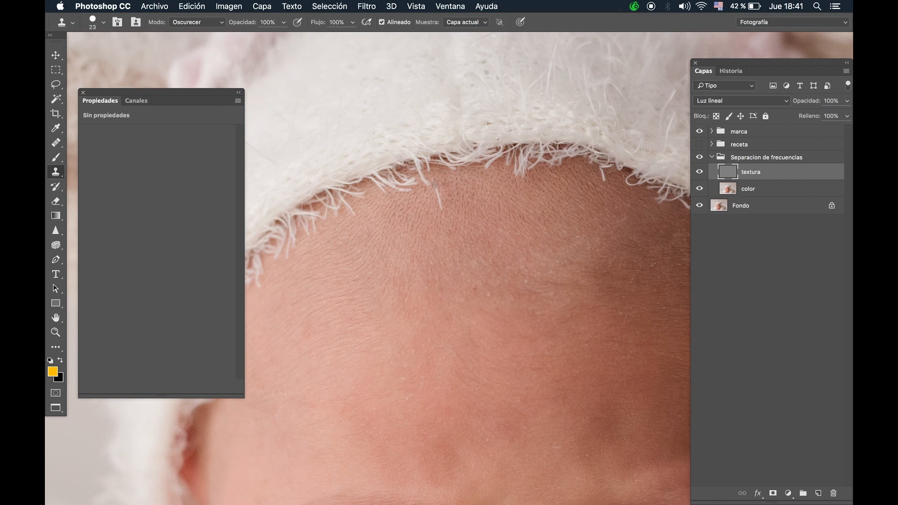
drag(424, 182, 427, 184)
key(super+z)
key(z)
alt+click(443, 204)
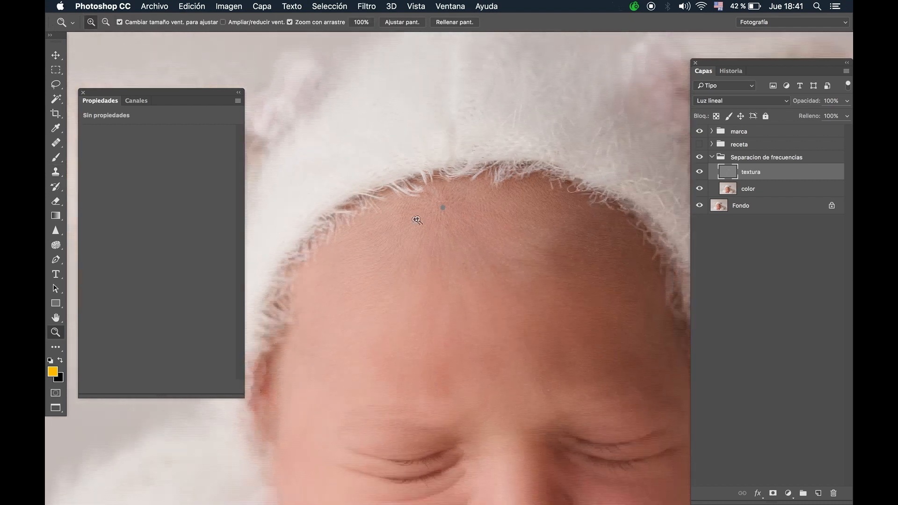
alt+click(438, 201)
click(445, 194)
click(460, 187)
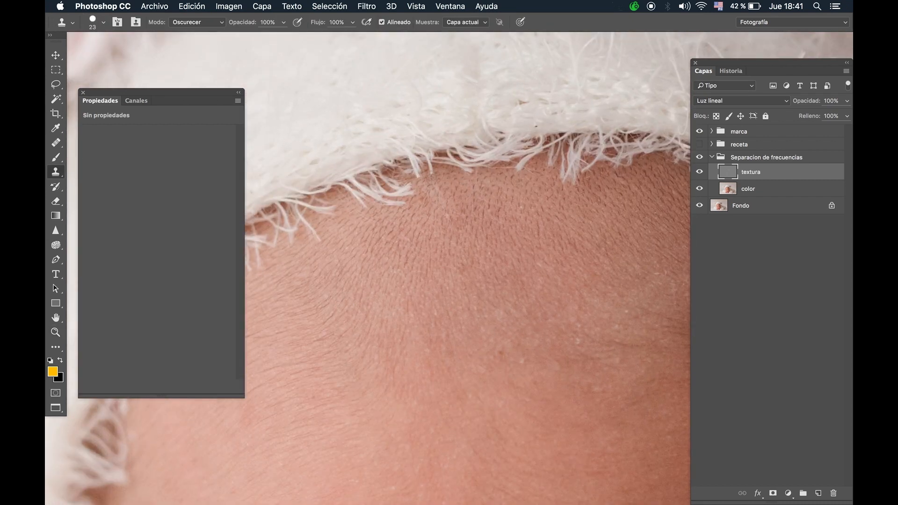
click(434, 179)
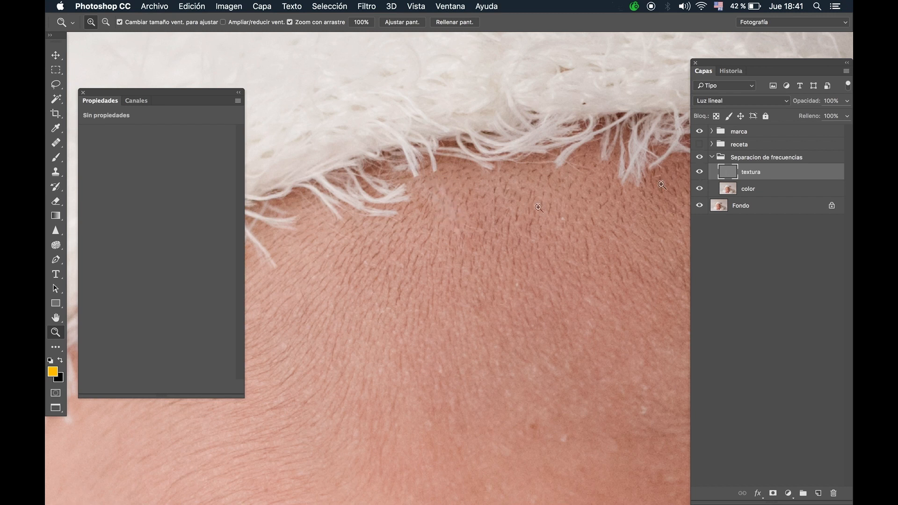
Compare the retouch with the textura layer and the Separacion de frecuencias group hidden and shown, and select the color layer
click(699, 172)
click(700, 171)
click(700, 157)
click(700, 157)
click(699, 172)
click(700, 172)
click(726, 189)
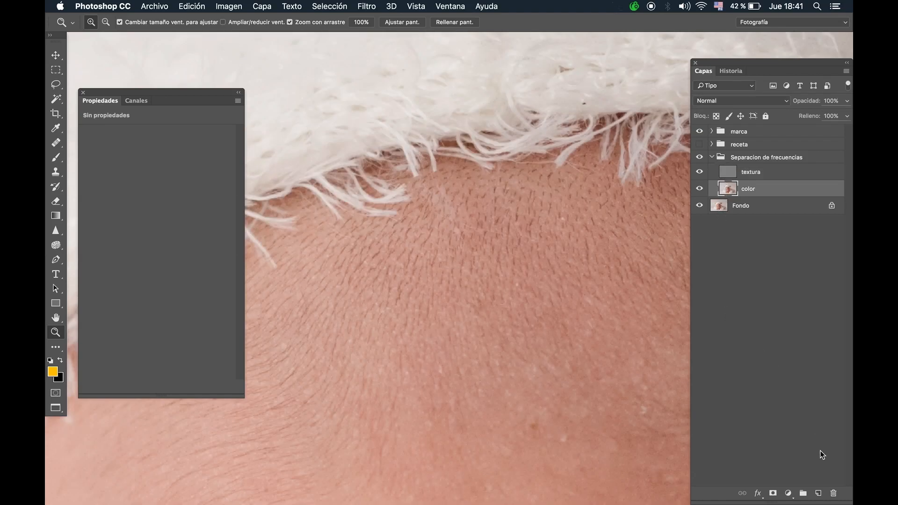
Add an empty layer directly above the color layer and sample the forehead skin tone near the hat with the Brush tool
click(819, 493)
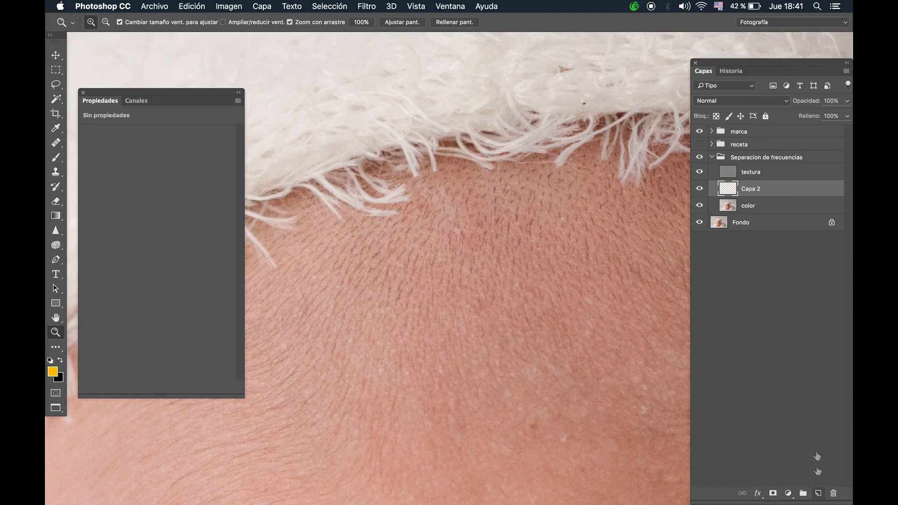
click(748, 206)
click(748, 192)
key(b)
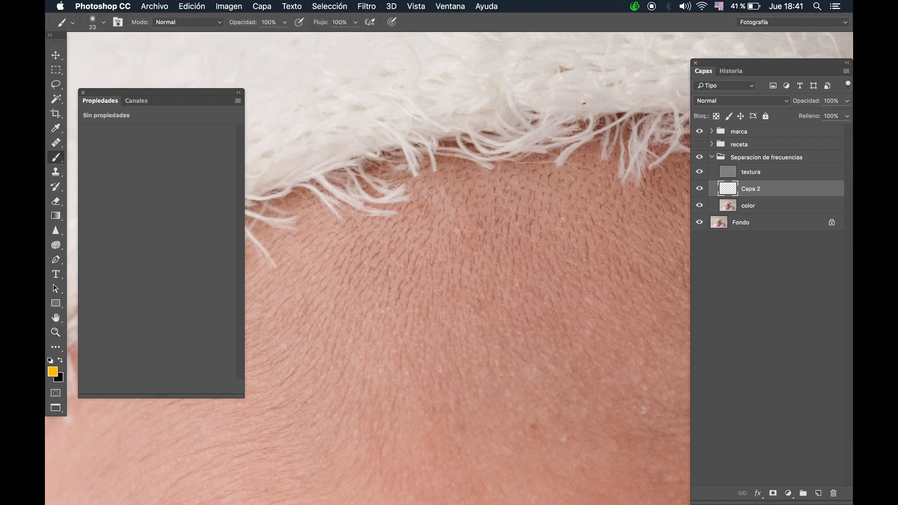
alt+click(458, 180)
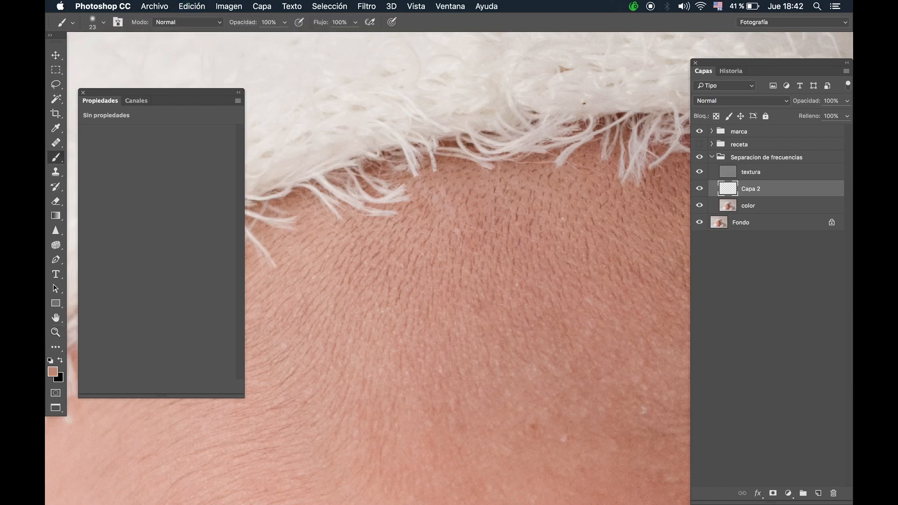
Set the Healing Brush to sample the current and lower layers (Act. e inf.)
click(59, 144)
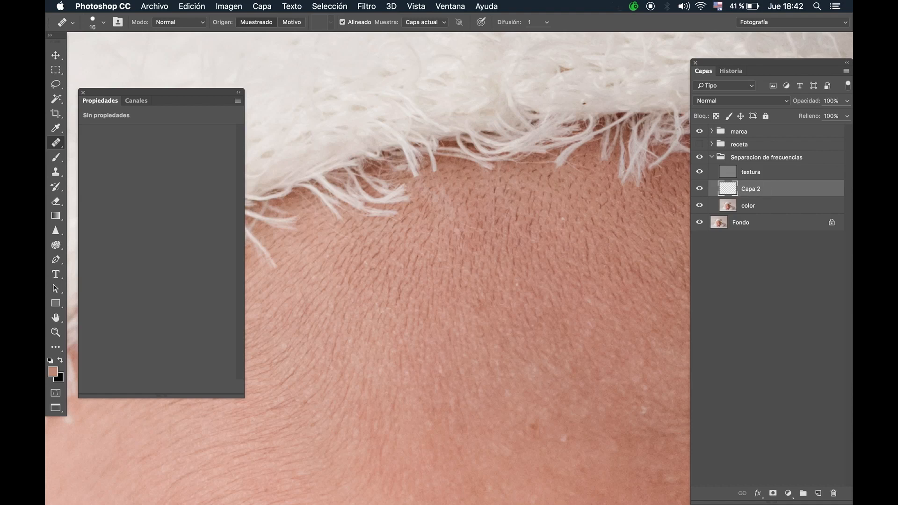
click(412, 27)
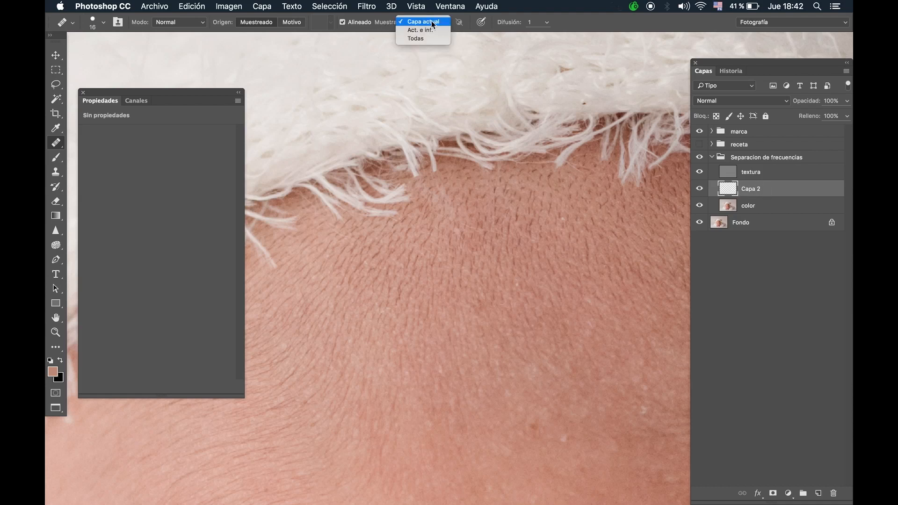
click(434, 32)
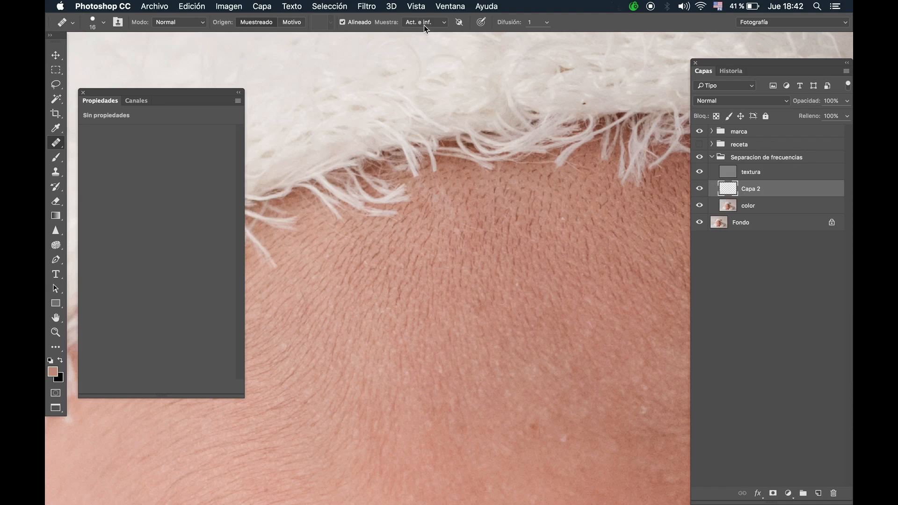
Heal the uneven color patches on the forehead below the hat's edge on Capa 2, using brush sizes 37 and 17
alt+click(459, 178)
mouse_move(450, 196)
mouse_down()
mouse_move(468, 192)
mouse_move(442, 216)
mouse_up()
key(z)
click(464, 215)
key(j)
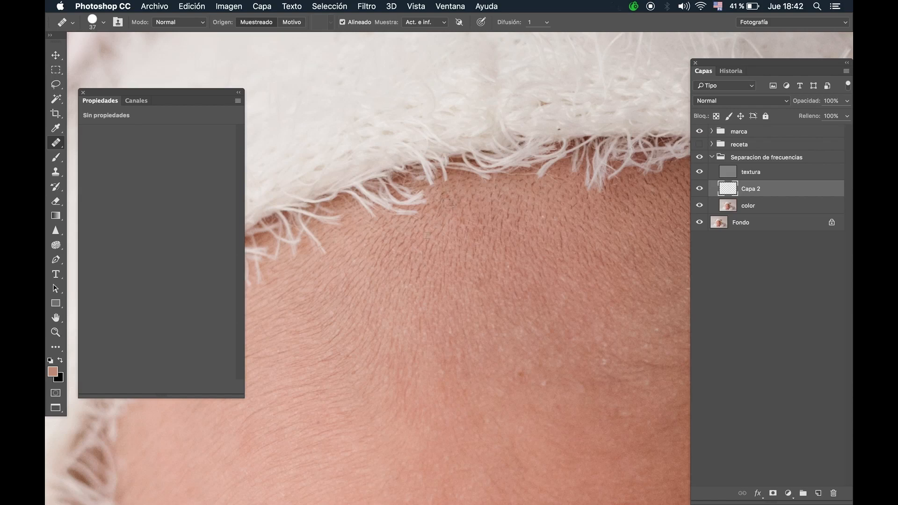
key(z)
mouse_move(516, 212)
mouse_down()
mouse_move(488, 215)
mouse_move(505, 217)
mouse_move(504, 198)
mouse_up()
key(j)
key(z)
key(j)
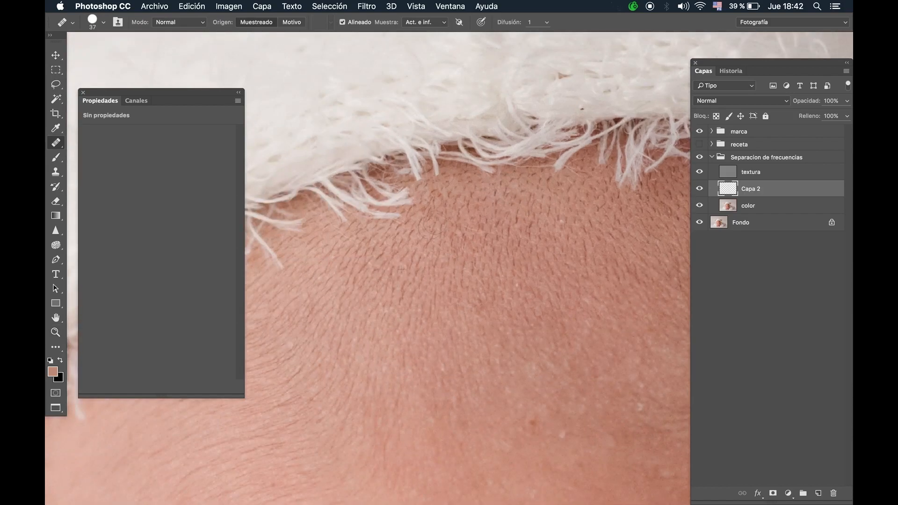
key(z)
mouse_move(485, 261)
mouse_down()
mouse_move(469, 260)
mouse_move(478, 234)
mouse_move(442, 200)
mouse_up()
key(j)
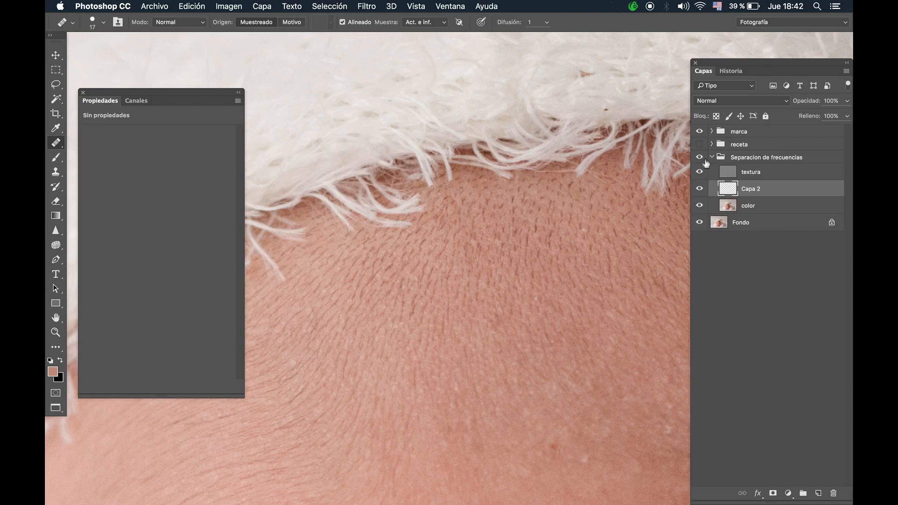
Compare the forehead with Capa 2 hidden and shown, and examine the whole face
click(700, 189)
click(700, 189)
click(700, 189)
click(700, 189)
key(z)
drag(485, 243, 440, 245)
drag(549, 310, 536, 284)
mouse_move(624, 315)
mouse_down()
mouse_move(541, 262)
mouse_move(543, 286)
mouse_move(594, 277)
mouse_up()
key(j)
key(z)
mouse_move(520, 295)
mouse_down()
mouse_move(563, 294)
mouse_move(512, 287)
mouse_move(505, 257)
mouse_up()
key(j)
key(z)
key(j)
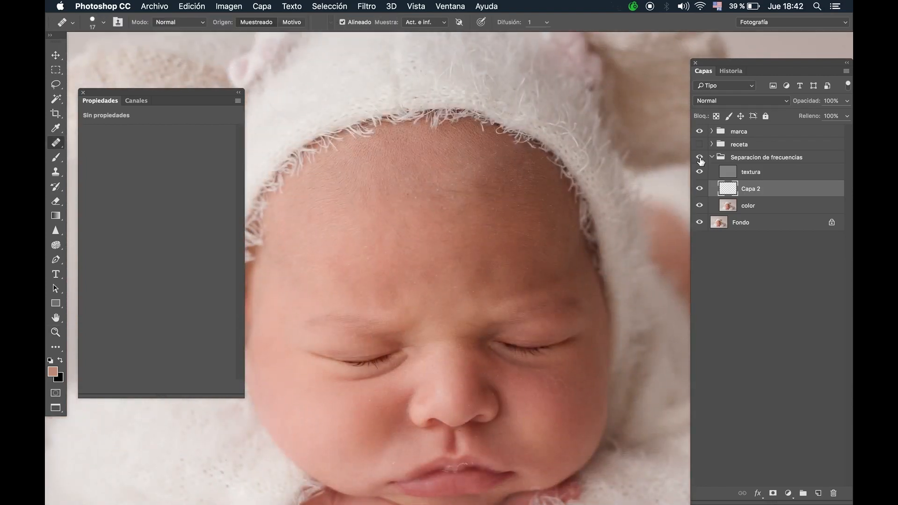
Add an empty layer above Capa 2 and prepare the Brush with 20% opacity, 10% flow and a sampled forehead tone
key(super+shift+alt+n)
key(b)
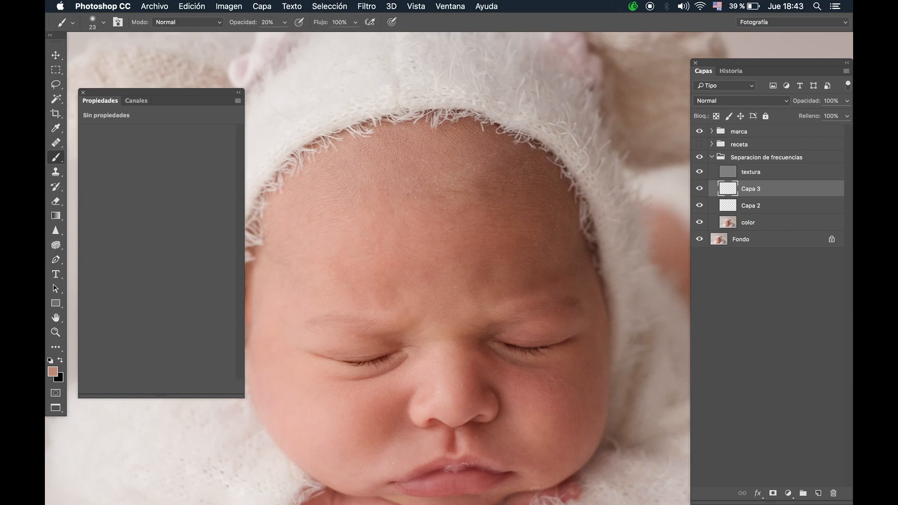
drag(372, 244, 399, 244)
drag(405, 265, 421, 266)
key(super+space)
drag(477, 212, 463, 229)
drag(379, 223, 380, 236)
alt+click(380, 226)
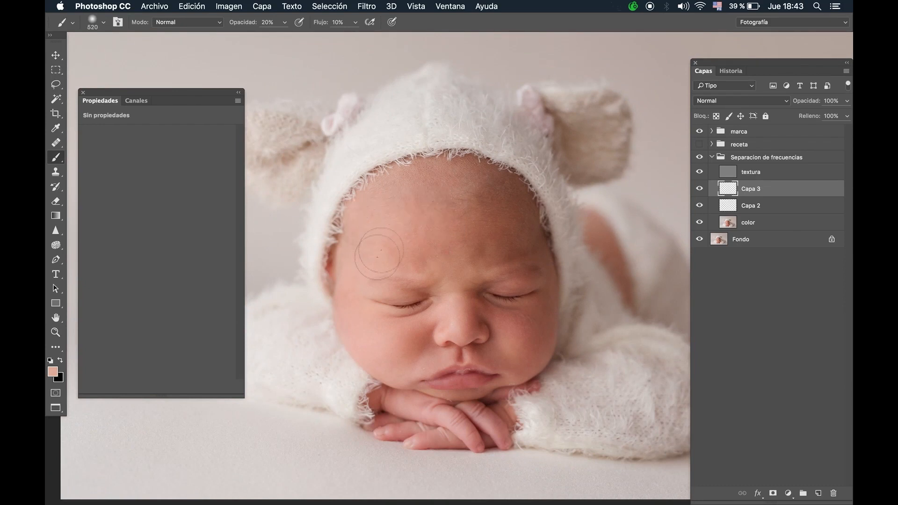
Paint over the forehead's uneven color transitions on Capa 3, resampling nearby skin tones for each area
alt+click(450, 236)
alt+click(477, 227)
alt+click(505, 242)
alt+click(384, 327)
alt+click(412, 229)
alt+click(433, 242)
drag(403, 234, 392, 238)
alt+click(385, 241)
drag(442, 262, 416, 262)
alt+click(442, 228)
Undo the last three brush strokes and repaint the forehead with freshly sampled skin tones at brush size 591
key(alt+super+z)
key(alt+super+z)
key(alt+super+z)
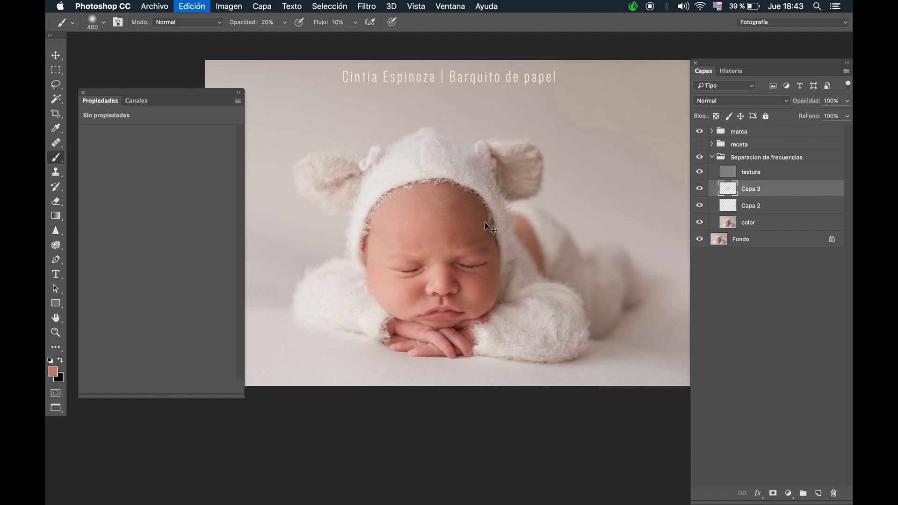
alt+click(403, 234)
drag(423, 236, 453, 231)
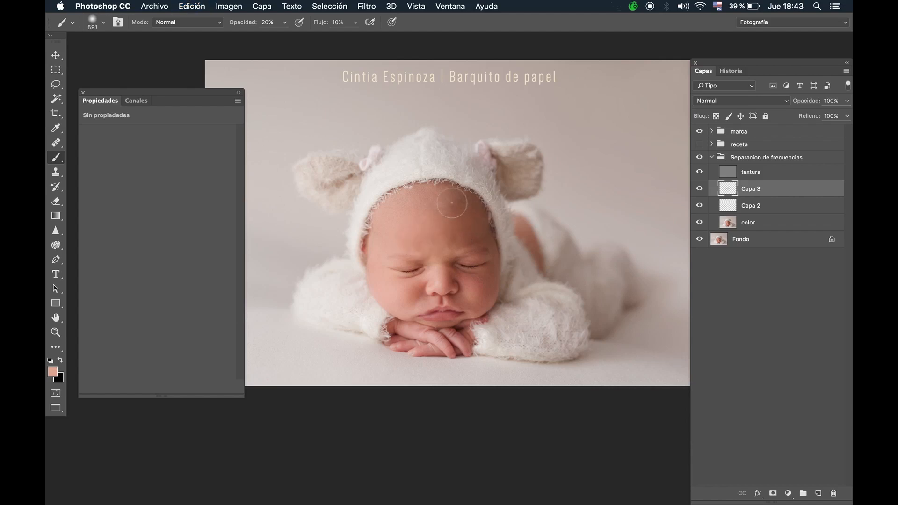
alt+click(443, 228)
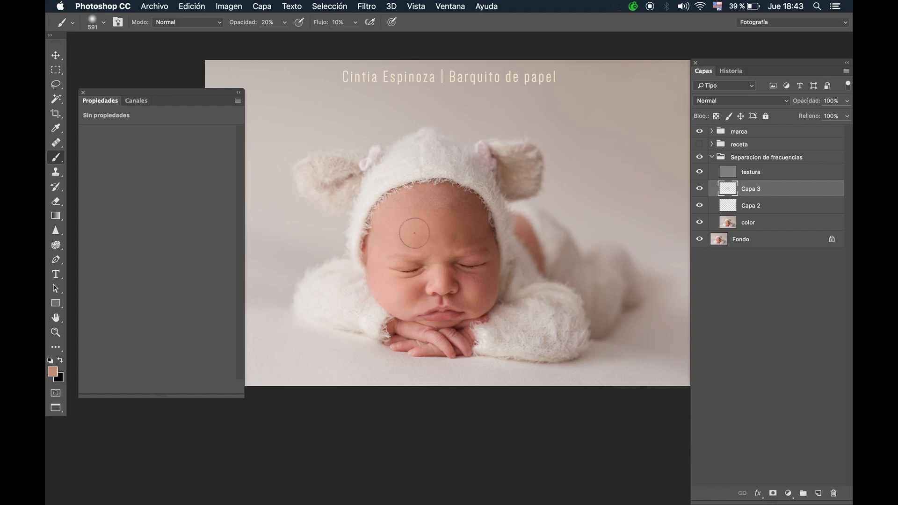
key(z)
click(432, 213)
key(b)
alt+click(480, 215)
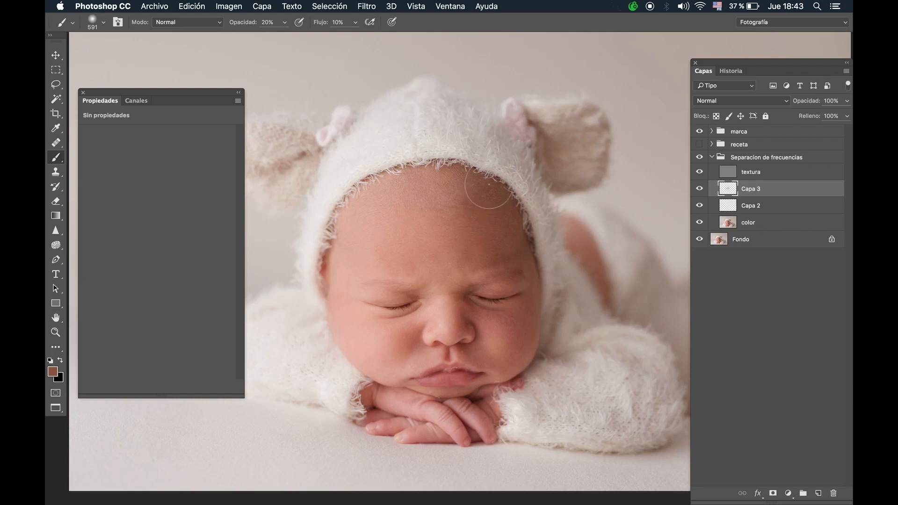
key(super+space)
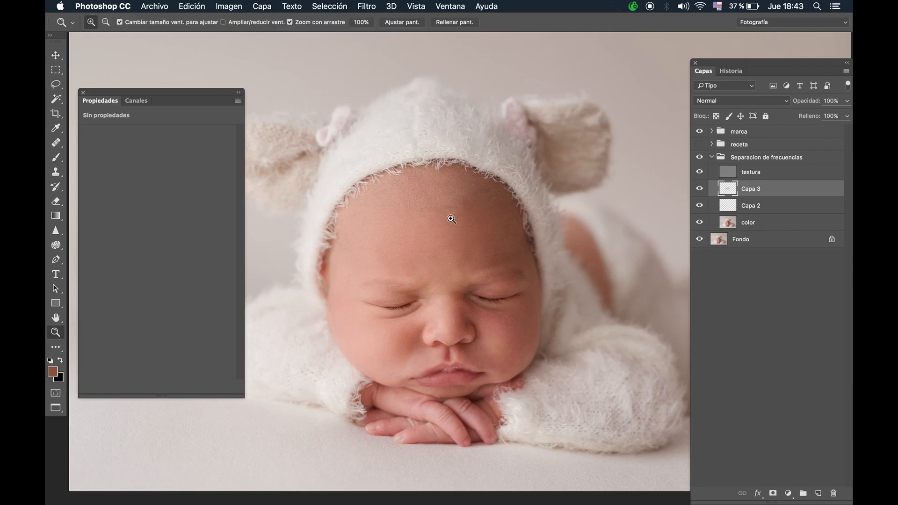
drag(451, 215, 471, 214)
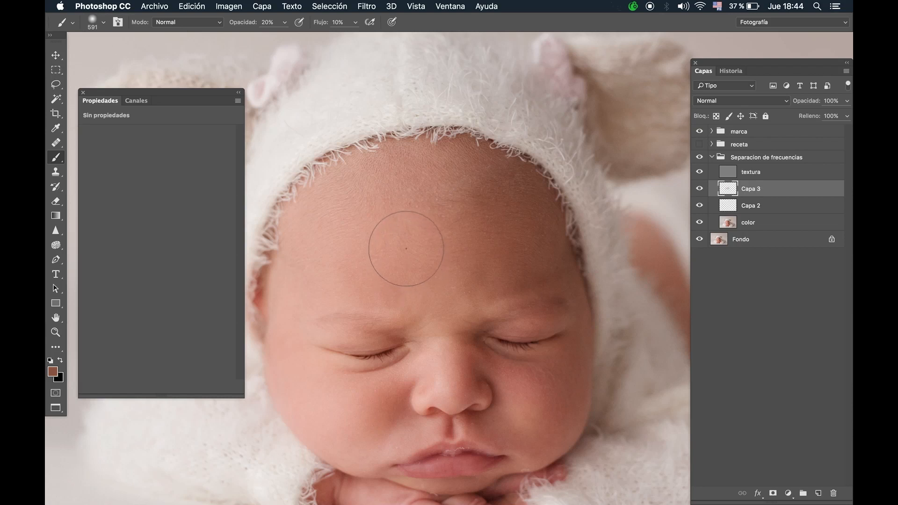
Compare the forehead's painted color with Capa 3 hidden and shown, both close up and on the full photo
key(super+space)
drag(374, 254, 391, 249)
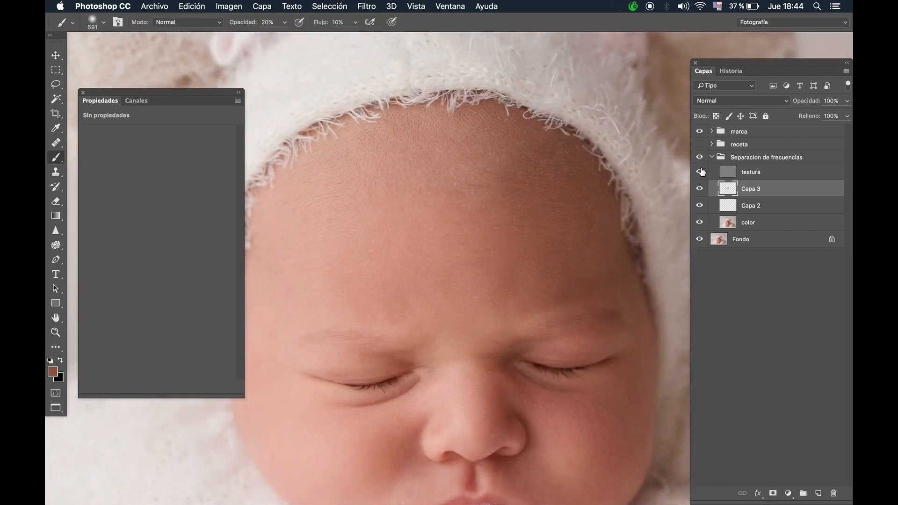
click(699, 189)
click(699, 189)
key(super+space)
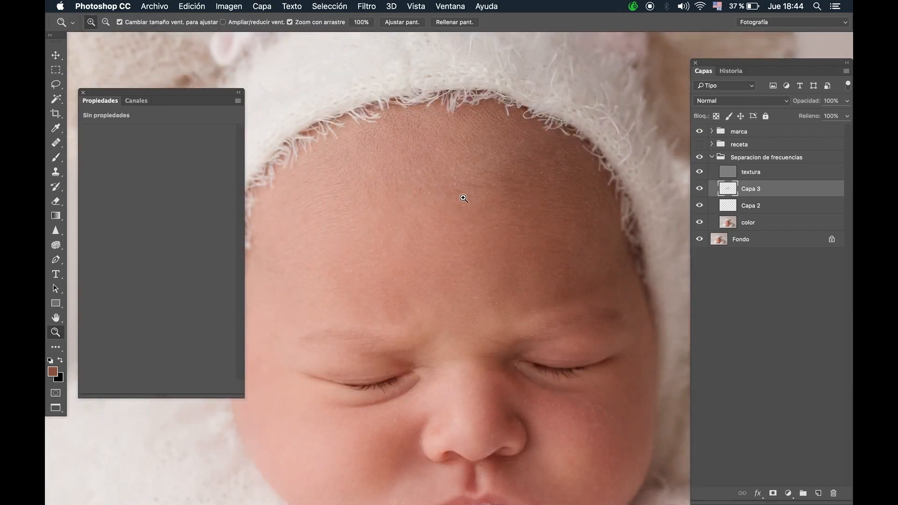
drag(468, 197, 397, 201)
drag(503, 236, 557, 255)
click(700, 189)
click(700, 188)
click(700, 189)
click(700, 189)
click(700, 189)
click(700, 189)
click(700, 188)
click(700, 189)
click(700, 189)
click(700, 189)
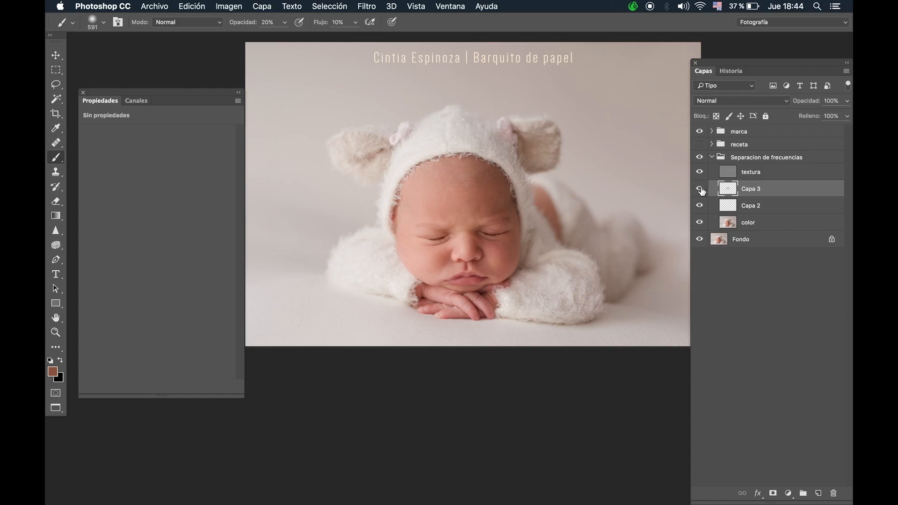
Lower the opacity of Capa 3 to 50%
key(z)
click(514, 208)
key(b)
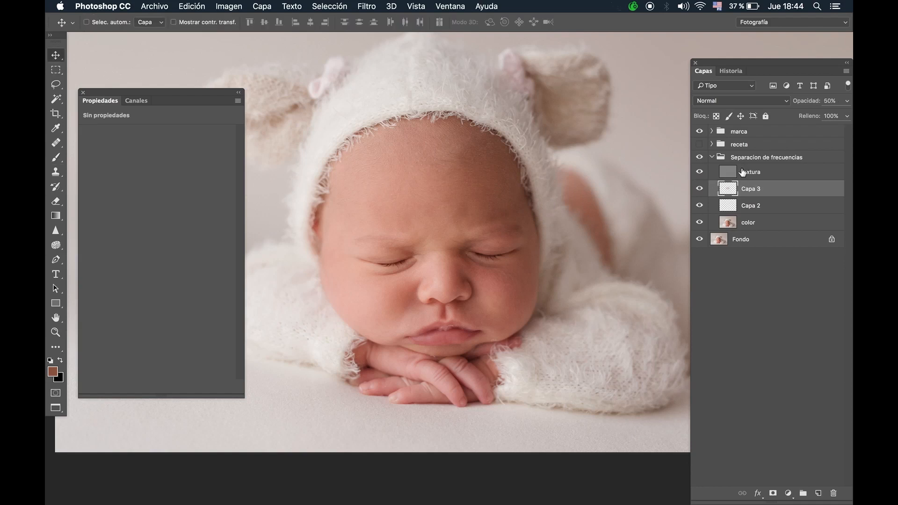
Collapse the Separacion de frecuencias group and compare the photo with the group hidden and shown
click(710, 157)
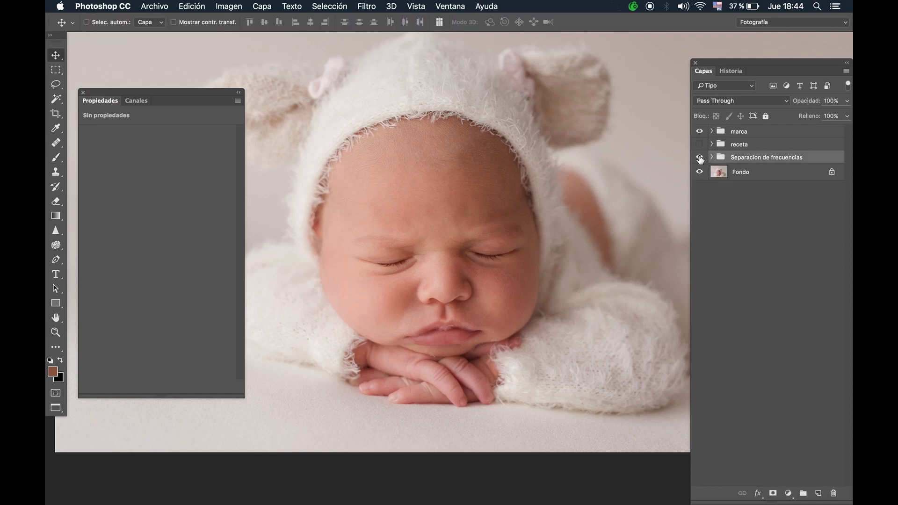
click(700, 160)
click(700, 159)
click(711, 158)
click(711, 158)
Return to the standard screen mode and set the document information to show the profile (Perfil de documento)
key(f)
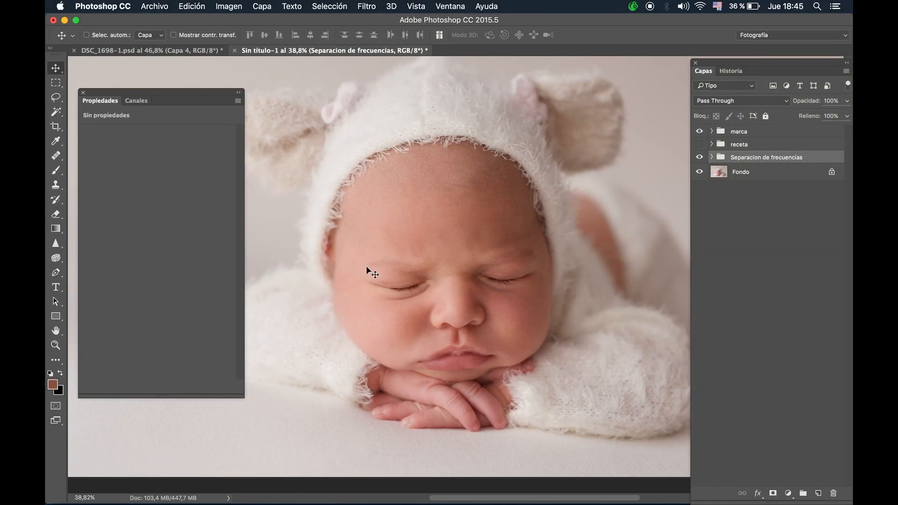
click(228, 498)
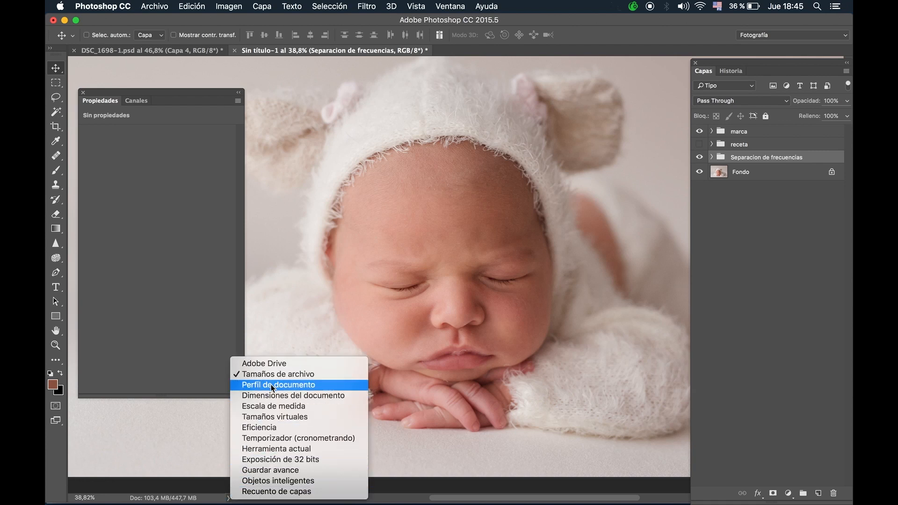
click(228, 498)
click(227, 498)
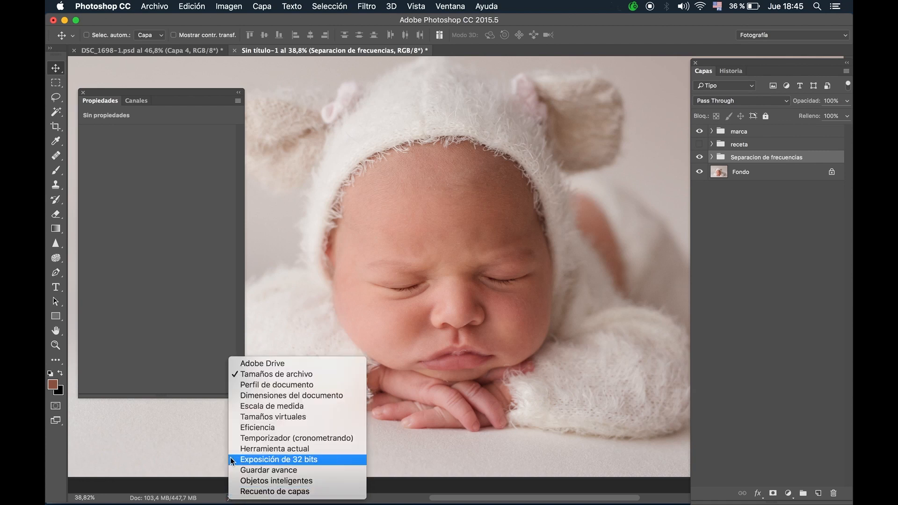
click(250, 390)
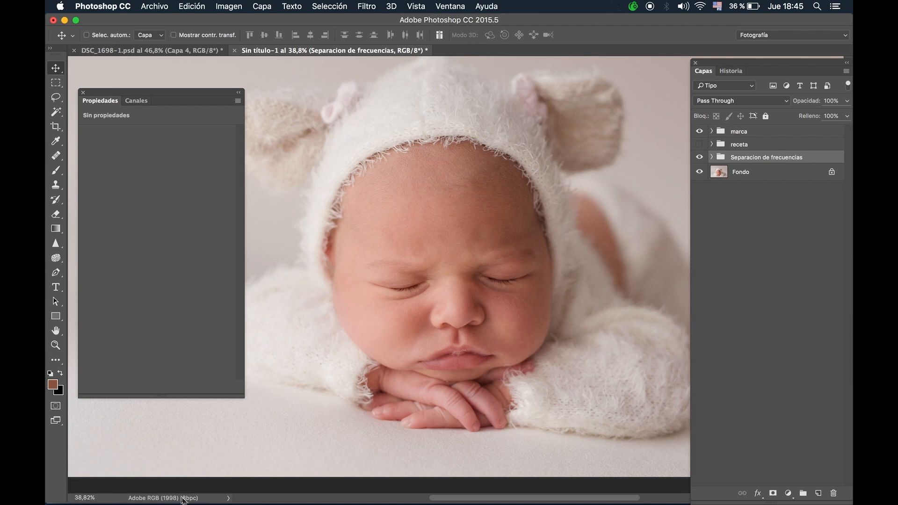
Check the color mode and bit-depth options available for the image, leaving them as they are
click(230, 10)
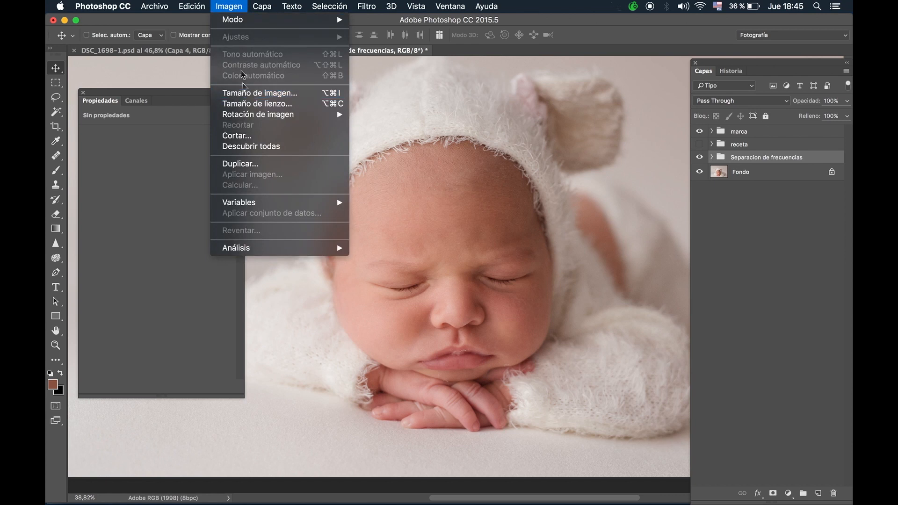
mouse_move(255, 23)
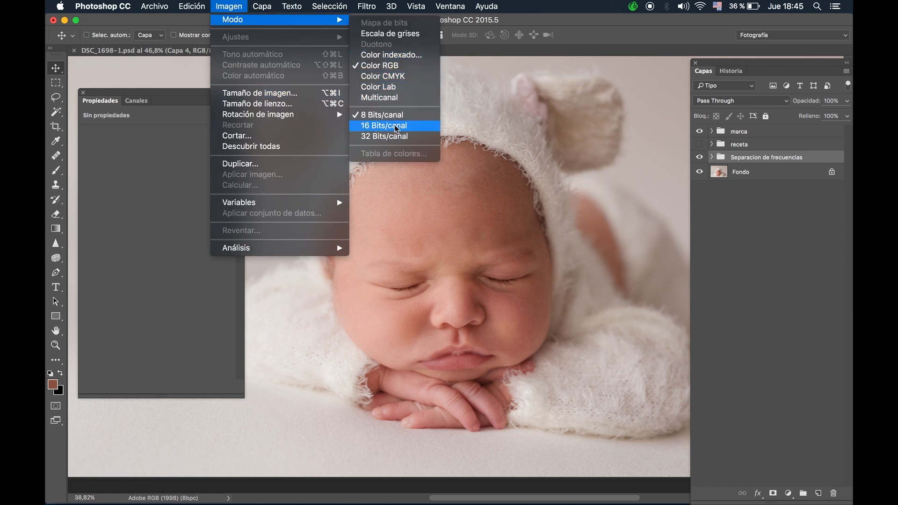
click(719, 206)
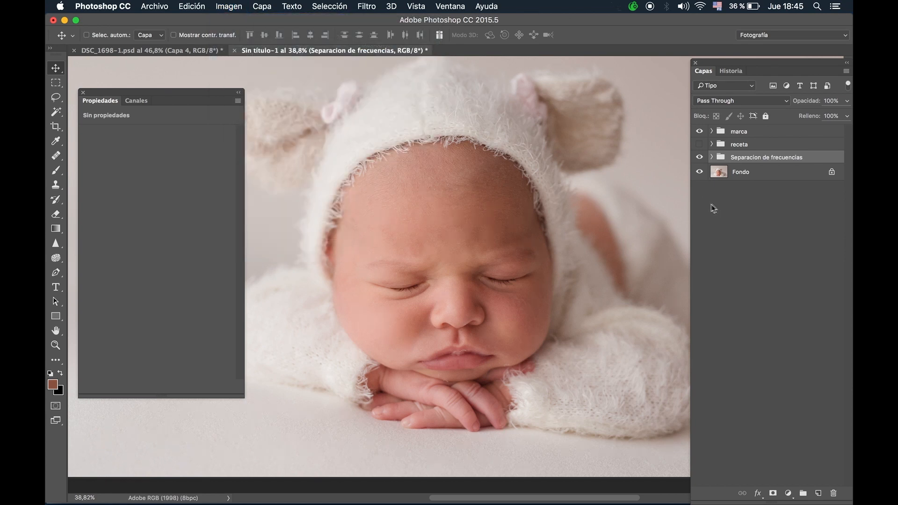
Show the receta group to review the frequency separation instructions, check the textura layer's blend mode, and hide the group again
drag(528, 210, 518, 213)
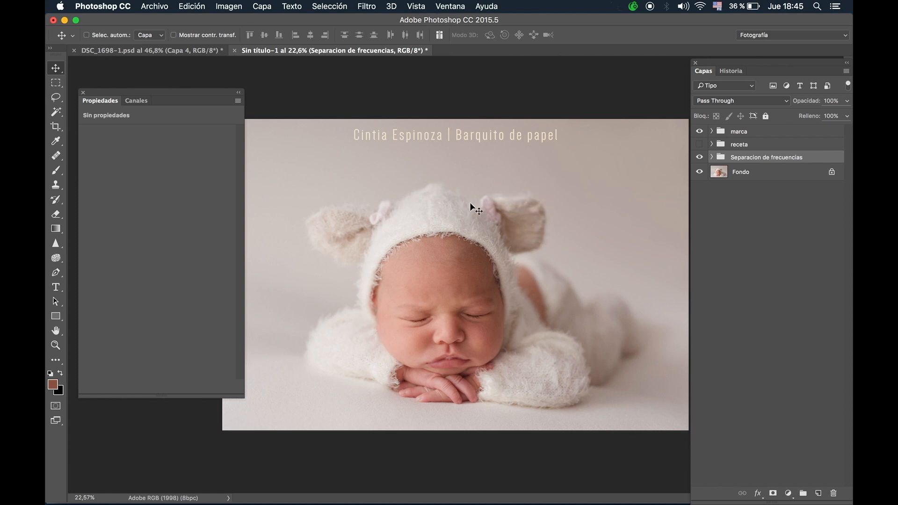
key(z)
drag(452, 222, 439, 228)
key(v)
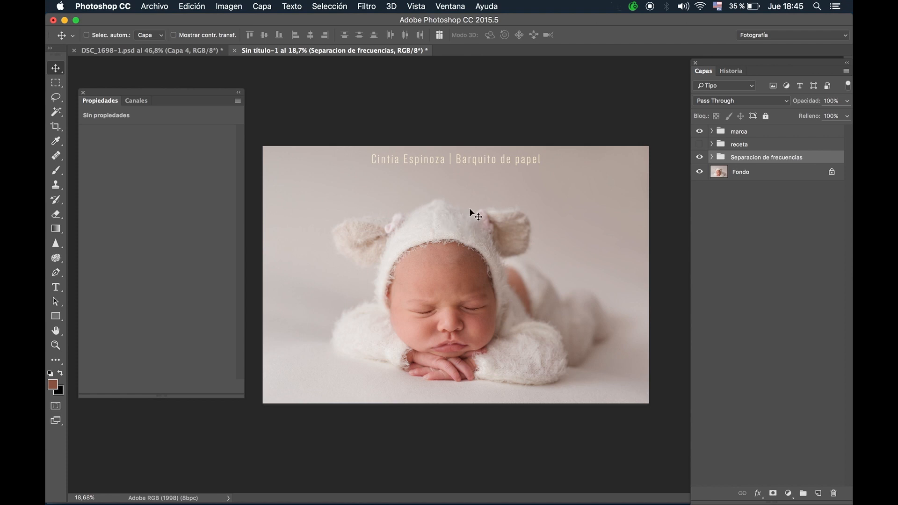
click(700, 145)
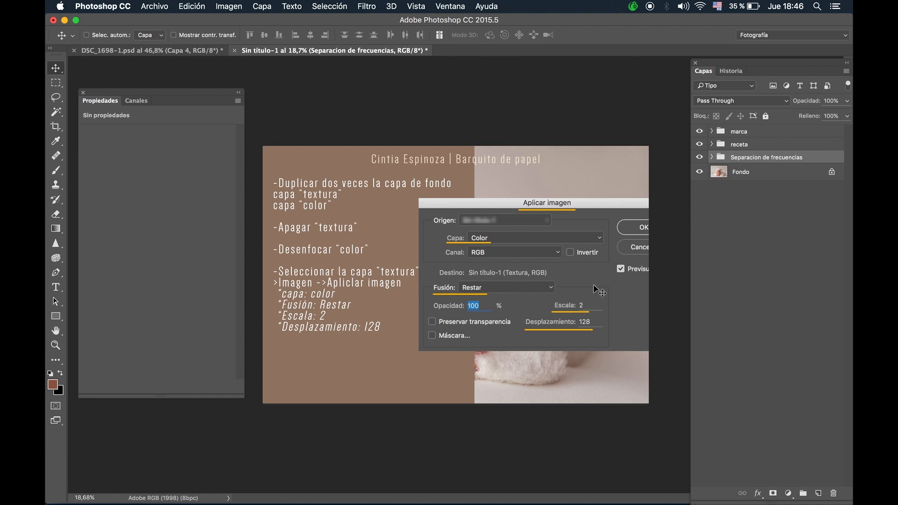
click(712, 157)
click(748, 173)
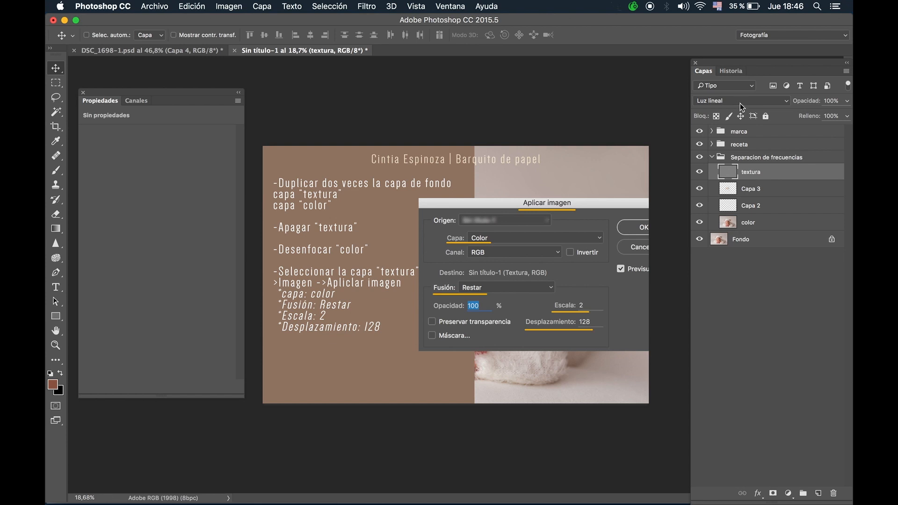
click(712, 157)
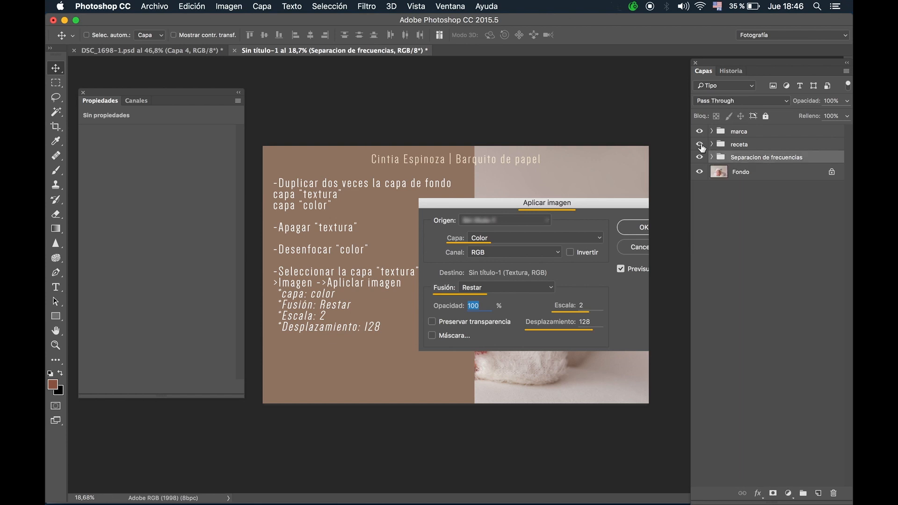
click(699, 144)
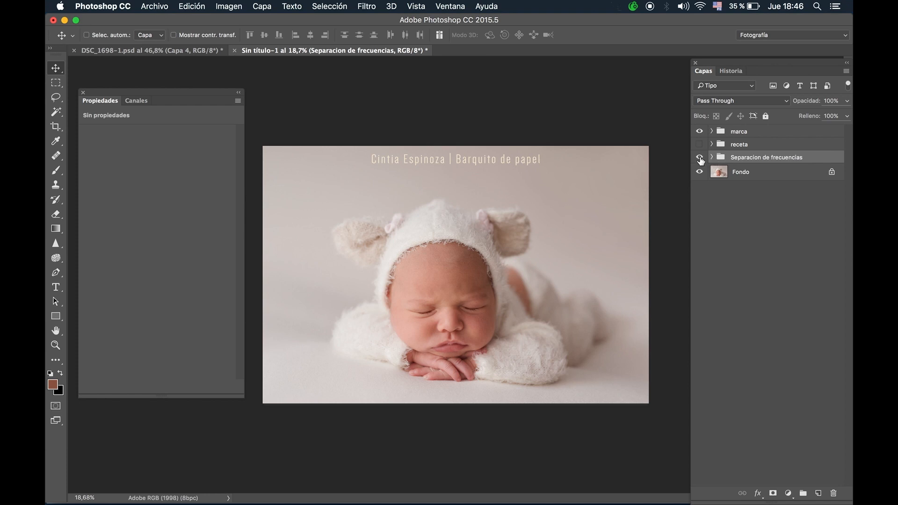
Compare the final retouch with the Separacion de frecuencias group hidden and shown, and expand the group's layers
click(699, 158)
click(699, 158)
click(699, 158)
click(699, 158)
click(711, 157)
key(z)
drag(475, 269, 500, 256)
key(v)
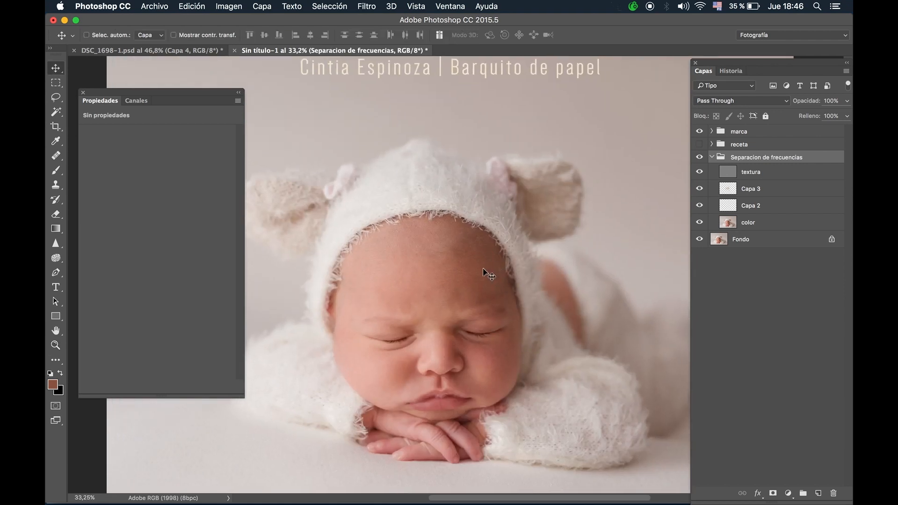
click(700, 159)
click(698, 159)
Review the blend modes available for the Separacion de frecuencias group and leave its mode as it is
key(super+space)
drag(523, 234, 495, 236)
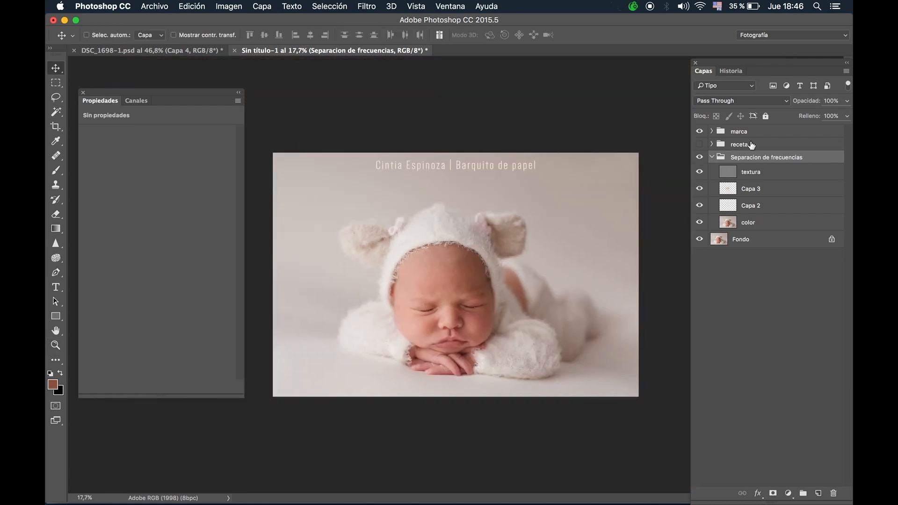
click(738, 101)
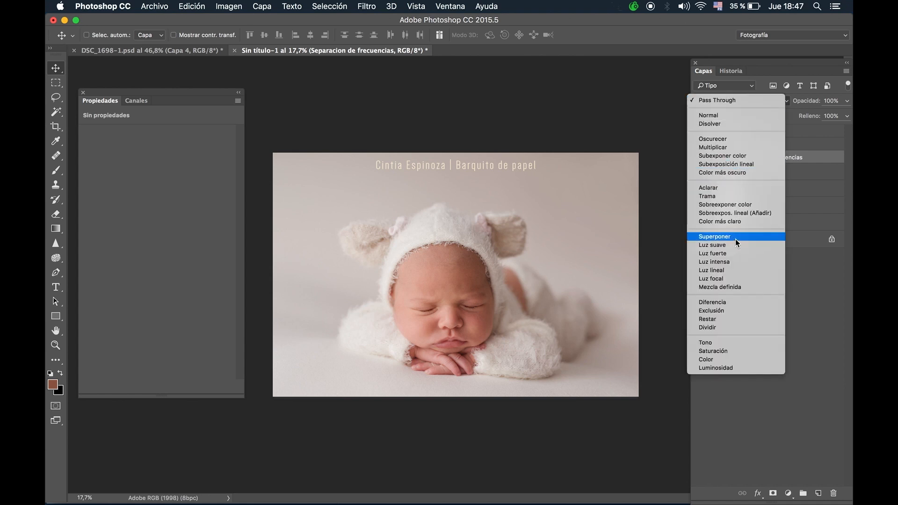
click(817, 303)
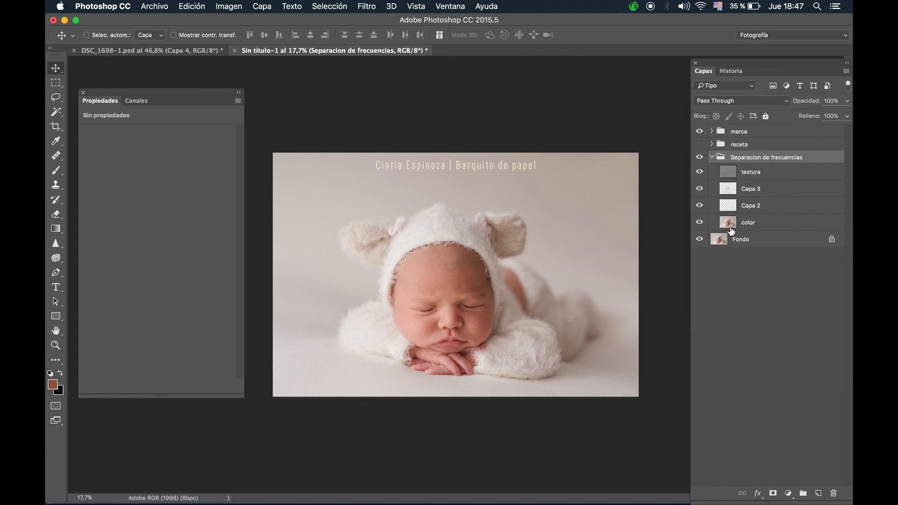